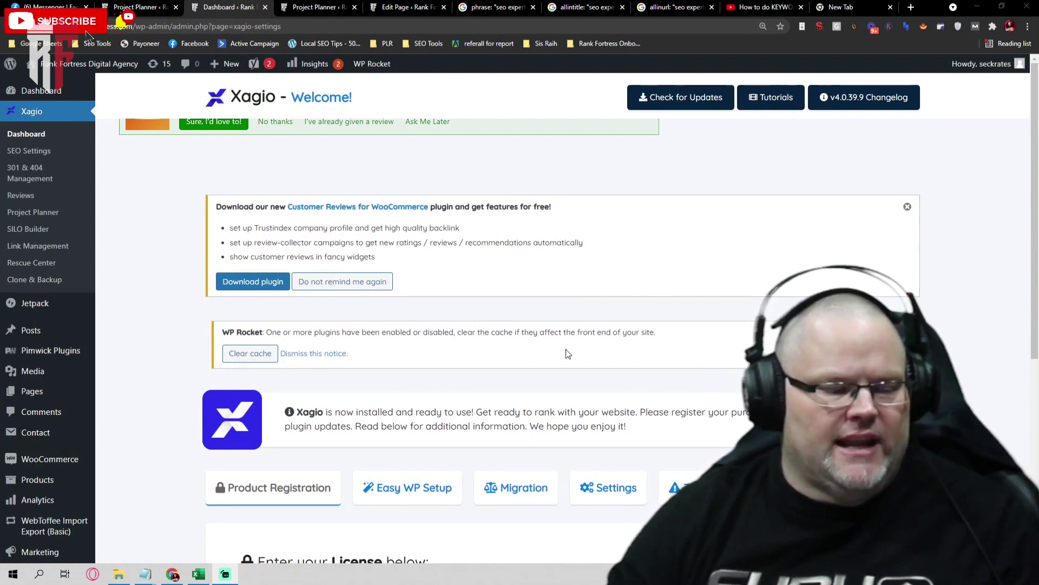
Step: View Easy WP Setup's Migration options for Rank Math, Yoast and All in One SEO
{"action": "scroll", "coordinate": [437, 357], "scroll_direction": "down", "scroll_amount": 5}
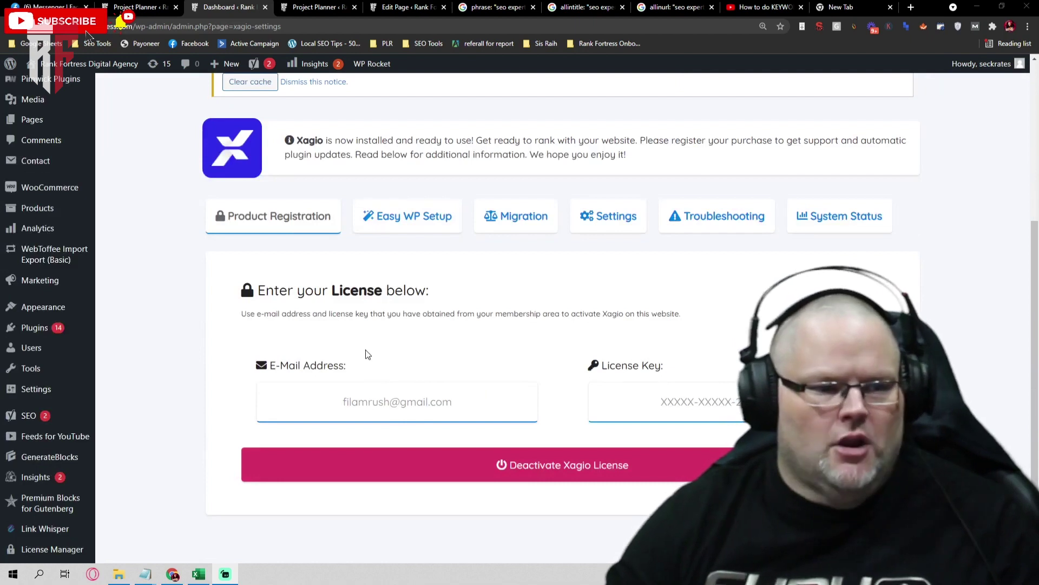
{"action": "left_click", "coordinate": [408, 217]}
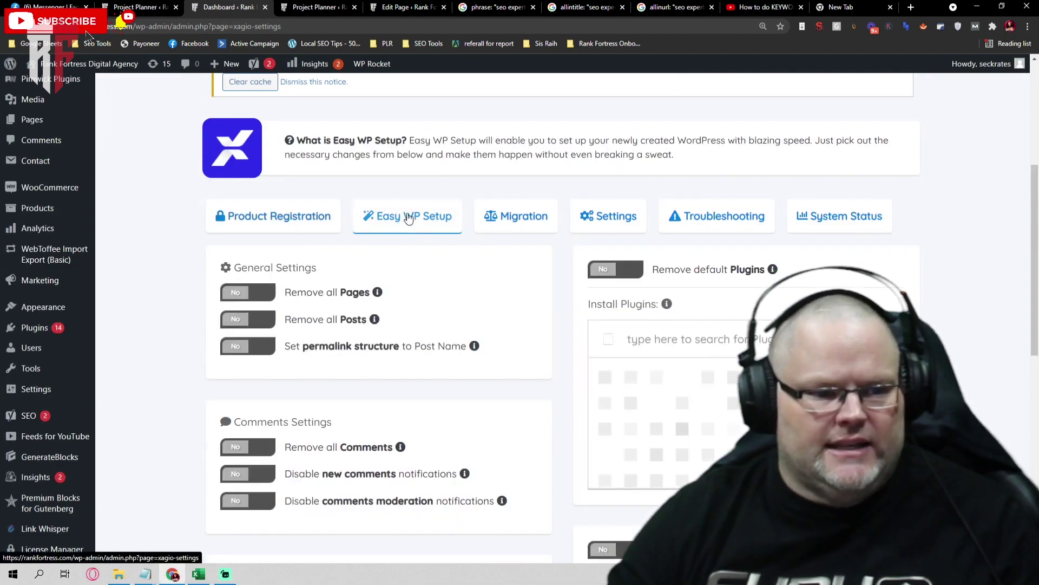
{"action": "left_click", "coordinate": [507, 224]}
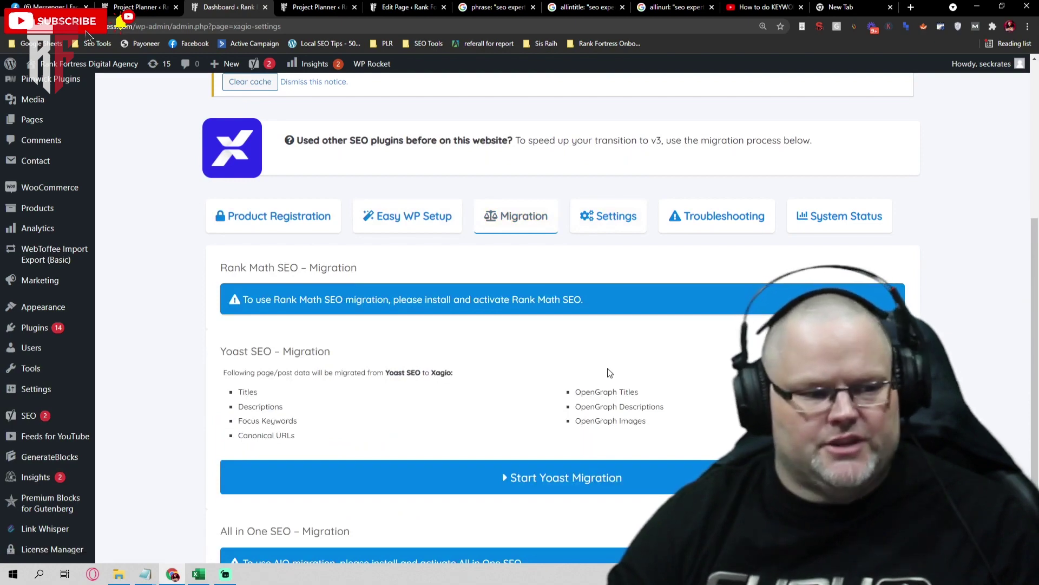
{"action": "scroll", "coordinate": [119, 257], "scroll_direction": "up", "scroll_amount": 2}
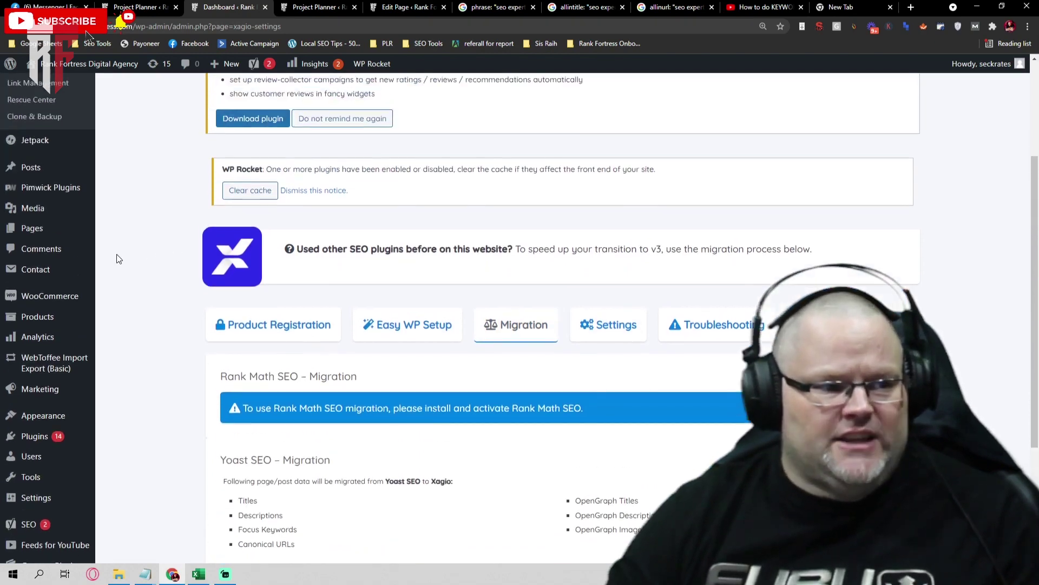
{"action": "scroll", "coordinate": [111, 258], "scroll_direction": "up", "scroll_amount": 2}
{"action": "scroll", "coordinate": [49, 211], "scroll_direction": "up", "scroll_amount": 1}
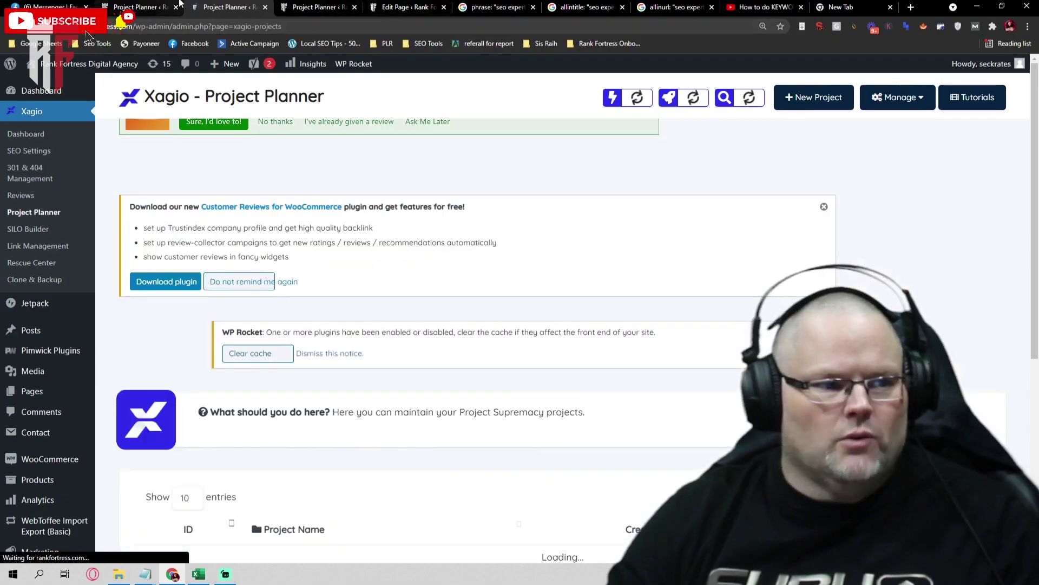
Step: Load the Rank Fortress project in Xagio's Project Planner
{"action": "scroll", "coordinate": [403, 206], "scroll_direction": "down", "scroll_amount": 5}
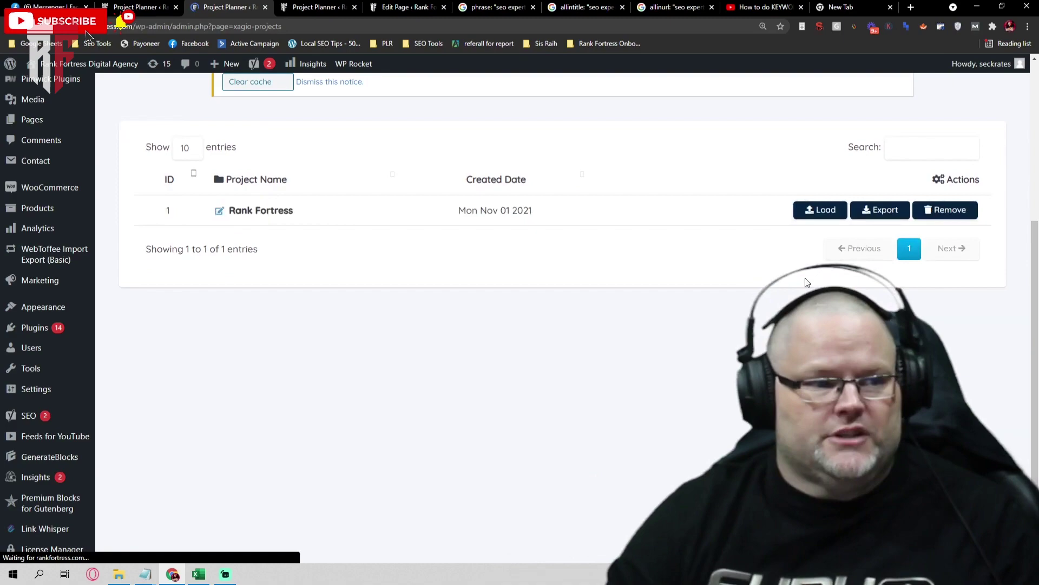
{"action": "left_click", "coordinate": [812, 211]}
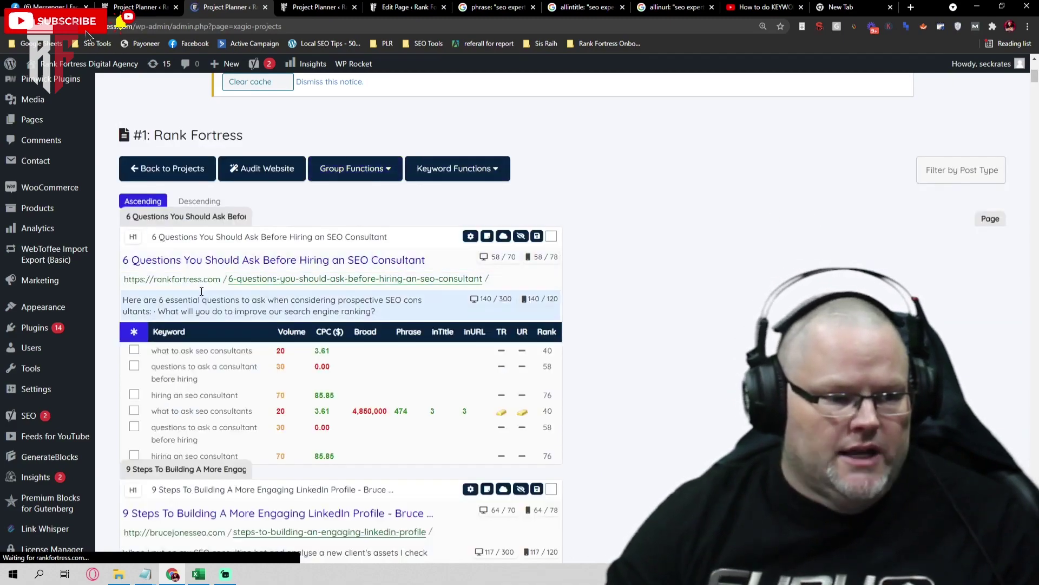
{"action": "scroll", "coordinate": [211, 285], "scroll_direction": "down", "scroll_amount": 5}
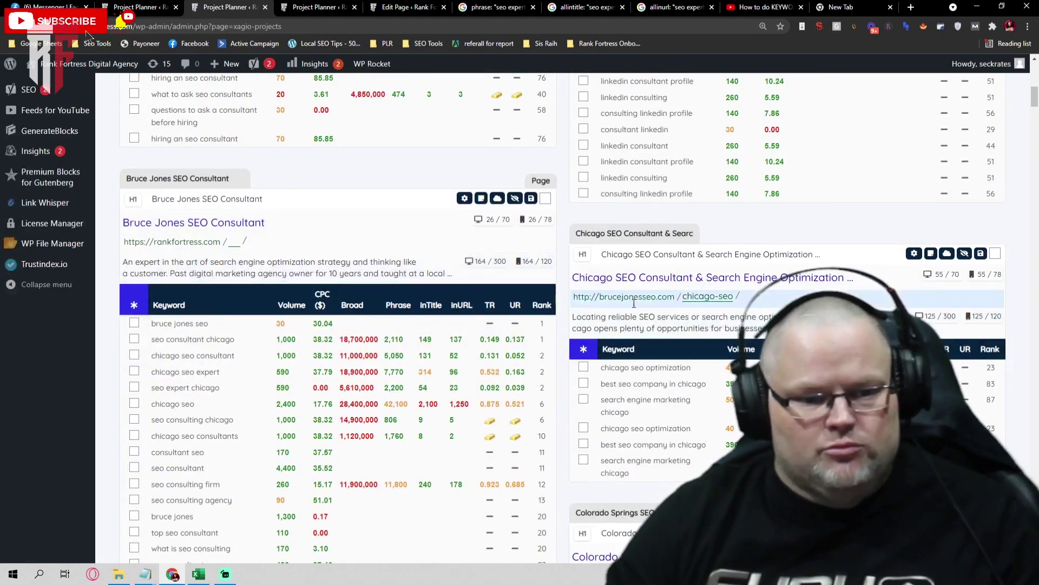
Step: Scroll through Rank Fortress's page keyword tables, reviewing volume, CPC and competition
{"action": "scroll", "coordinate": [604, 303], "scroll_direction": "up", "scroll_amount": 1}
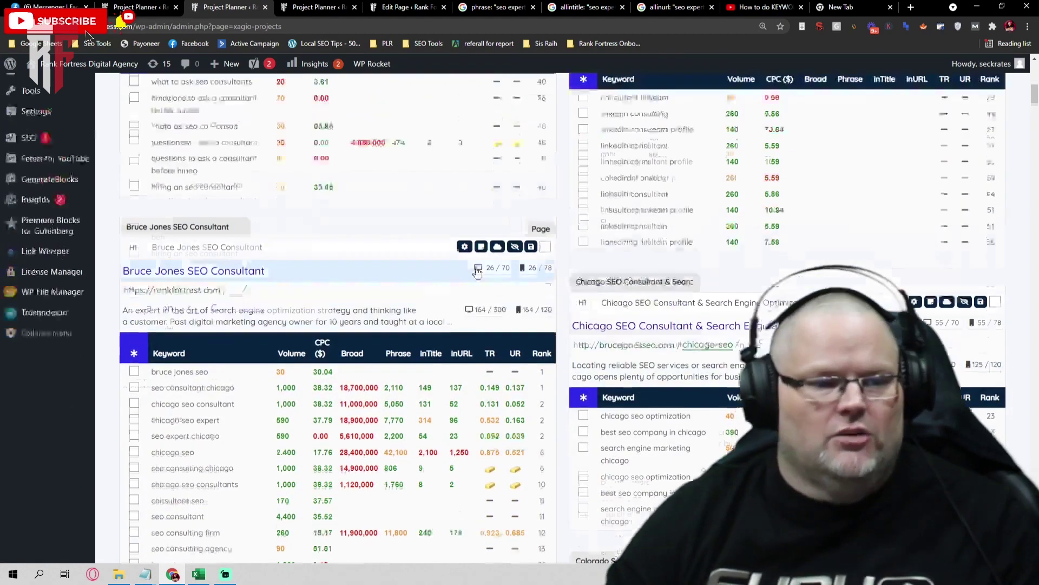
{"action": "scroll", "coordinate": [569, 292], "scroll_direction": "up", "scroll_amount": 4}
{"action": "scroll", "coordinate": [514, 276], "scroll_direction": "up", "scroll_amount": 3}
{"action": "scroll", "coordinate": [461, 263], "scroll_direction": "down", "scroll_amount": 7}
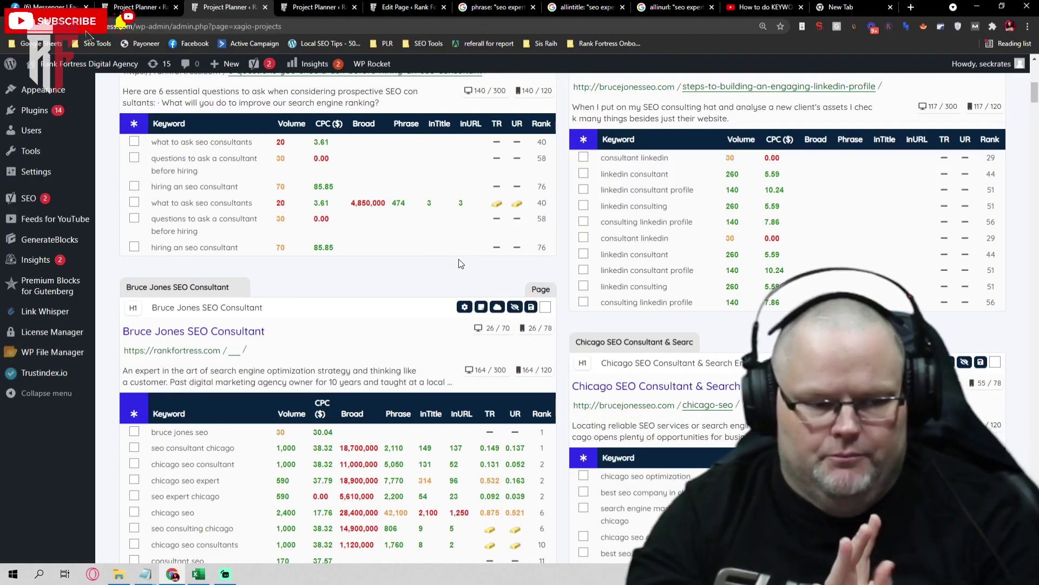
{"action": "scroll", "coordinate": [433, 216], "scroll_direction": "up", "scroll_amount": 4}
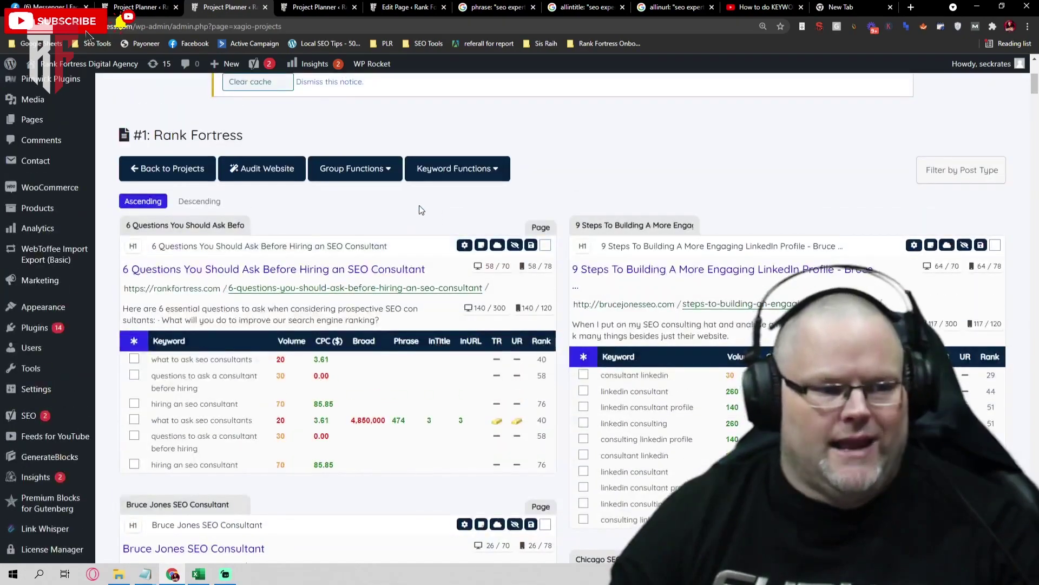
{"action": "scroll", "coordinate": [419, 206], "scroll_direction": "down", "scroll_amount": 7}
{"action": "scroll", "coordinate": [416, 203], "scroll_direction": "down", "scroll_amount": 5}
{"action": "scroll", "coordinate": [414, 203], "scroll_direction": "up", "scroll_amount": 8}
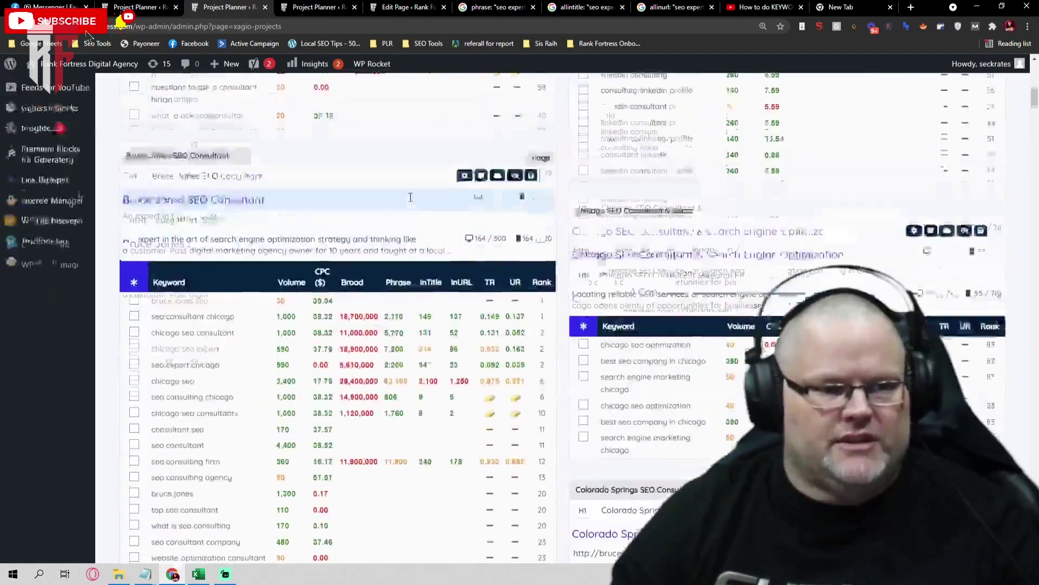
{"action": "scroll", "coordinate": [414, 155], "scroll_direction": "up", "scroll_amount": 4}
{"action": "scroll", "coordinate": [433, 189], "scroll_direction": "up", "scroll_amount": 1}
{"action": "scroll", "coordinate": [489, 247], "scroll_direction": "down", "scroll_amount": 5}
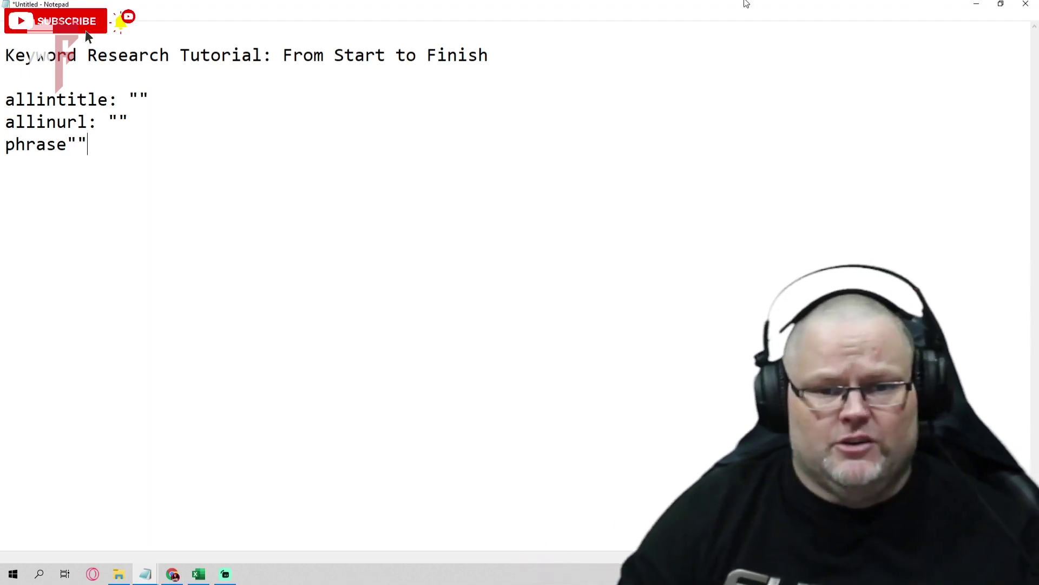
Step: Minimize the Notepad search-operator notes to get back to the keyword planner
{"action": "left_click", "coordinate": [986, 6]}
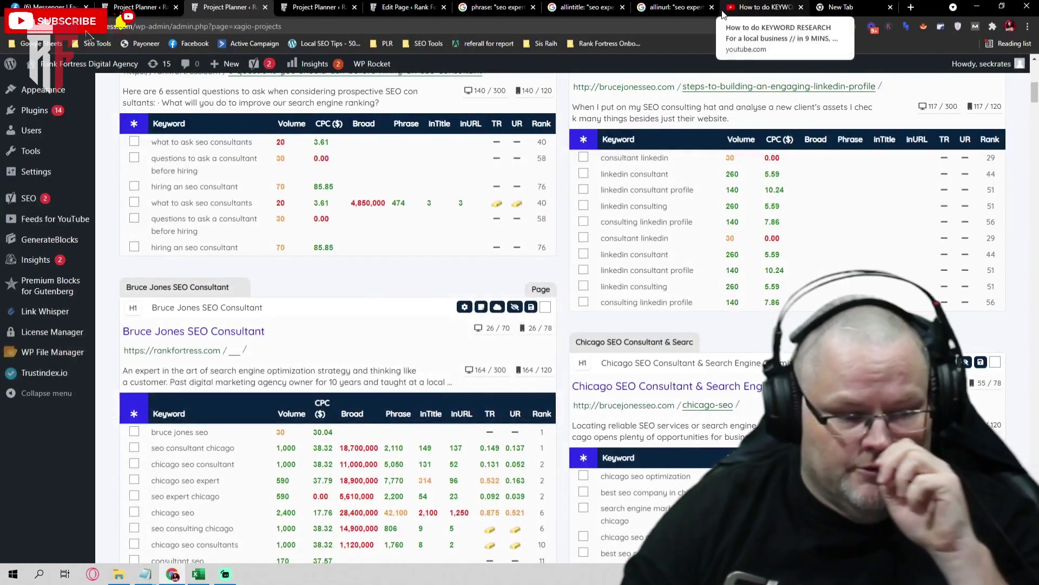
Step: Tick 'bruce jones seo' in the Bruce Jones SEO Consultant keyword table
{"action": "scroll", "coordinate": [238, 279], "scroll_direction": "up", "scroll_amount": 2}
{"action": "scroll", "coordinate": [238, 280], "scroll_direction": "up", "scroll_amount": 4}
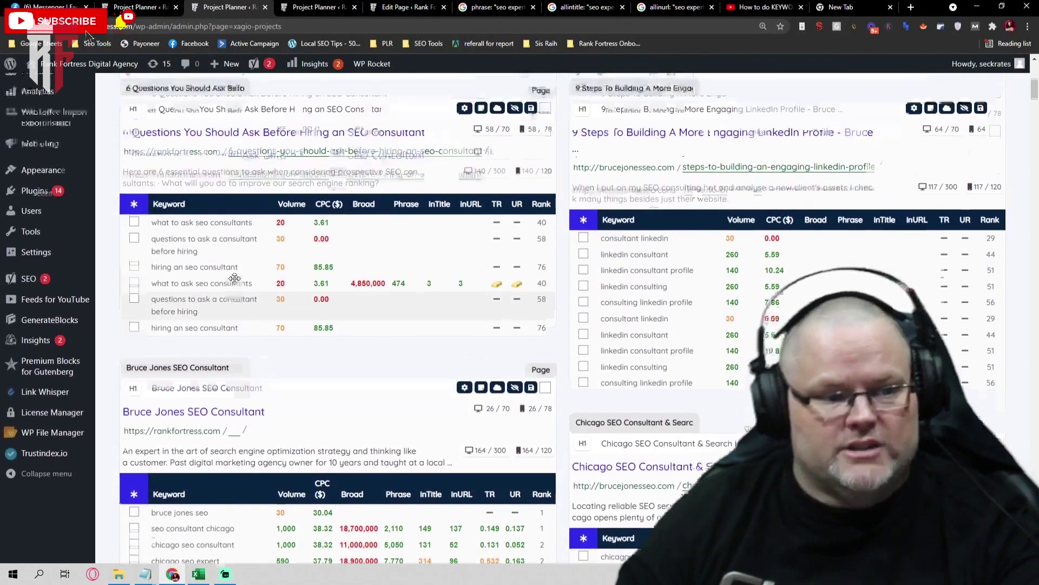
{"action": "scroll", "coordinate": [199, 223], "scroll_direction": "down", "scroll_amount": 5}
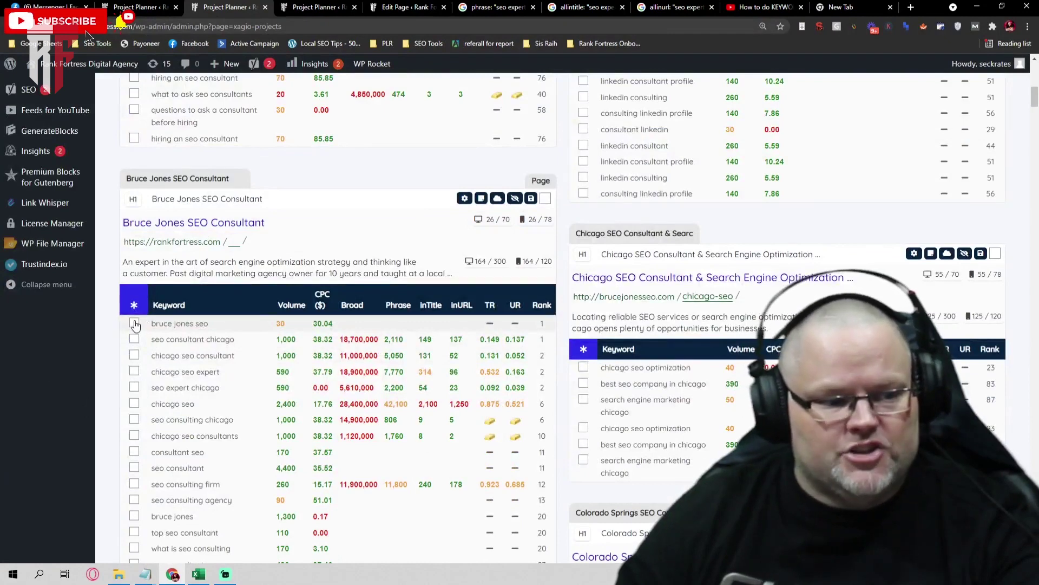
{"action": "left_click", "coordinate": [134, 324]}
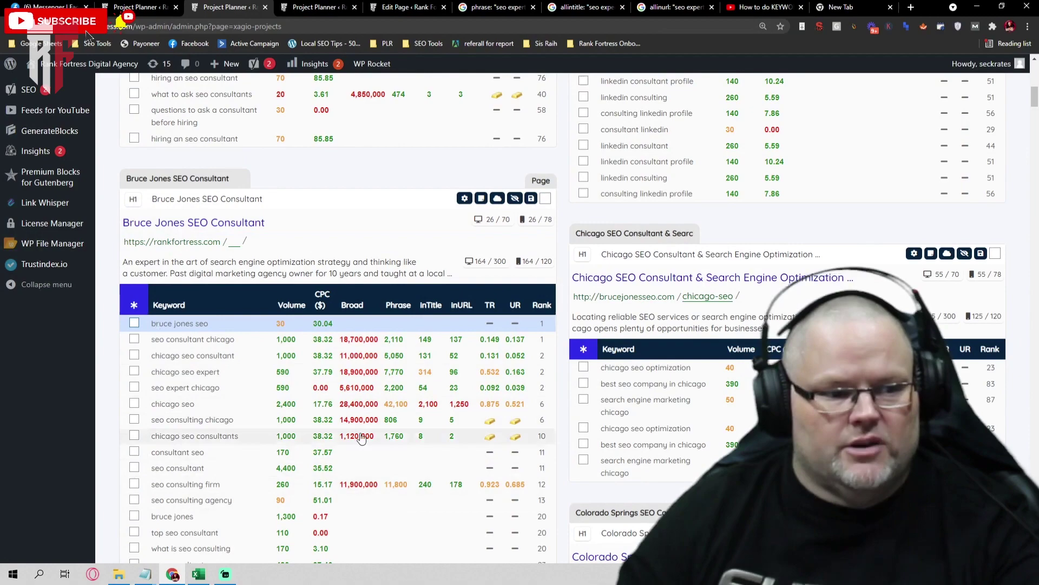
Step: Scroll through the Bruce Jones group's broad, phrase, intitle and inURL figures
{"action": "scroll", "coordinate": [361, 439], "scroll_direction": "up", "scroll_amount": 7}
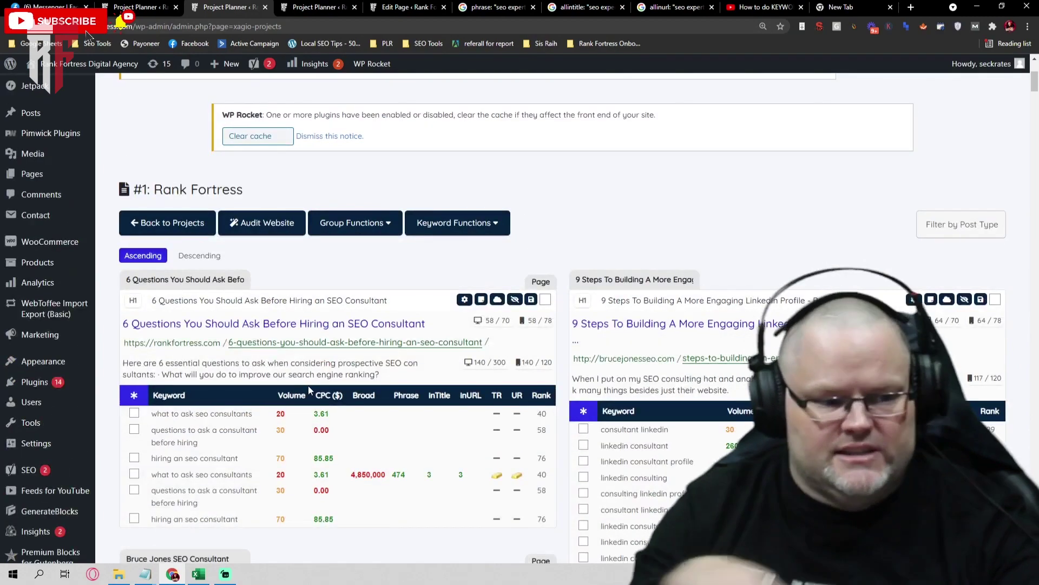
{"action": "scroll", "coordinate": [309, 390], "scroll_direction": "down", "scroll_amount": 3}
{"action": "scroll", "coordinate": [310, 390], "scroll_direction": "down", "scroll_amount": 4}
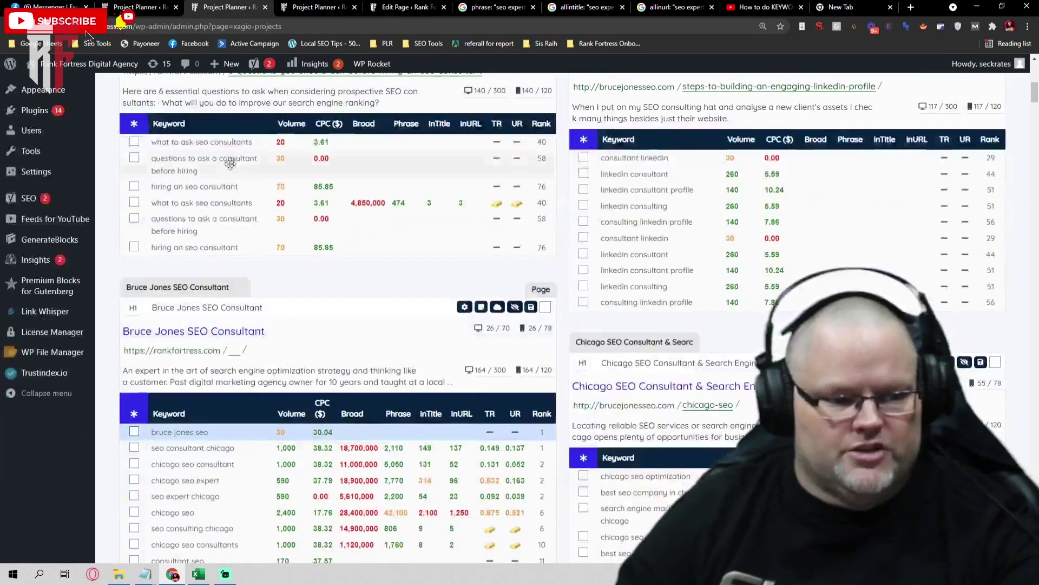
{"action": "scroll", "coordinate": [311, 406], "scroll_direction": "up", "scroll_amount": 1}
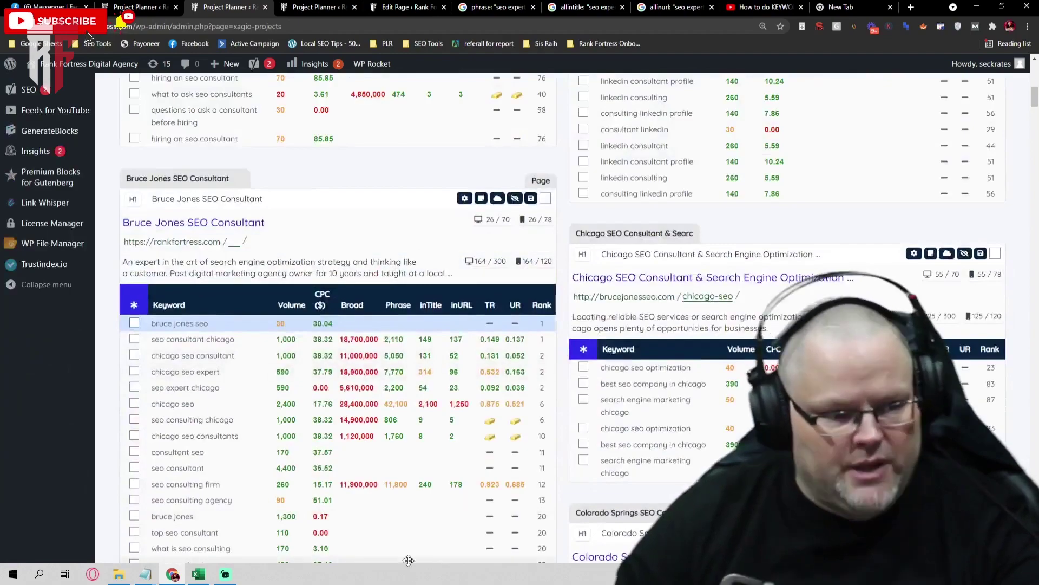
{"action": "scroll", "coordinate": [401, 555], "scroll_direction": "down", "scroll_amount": 5}
{"action": "scroll", "coordinate": [401, 555], "scroll_direction": "down", "scroll_amount": 7}
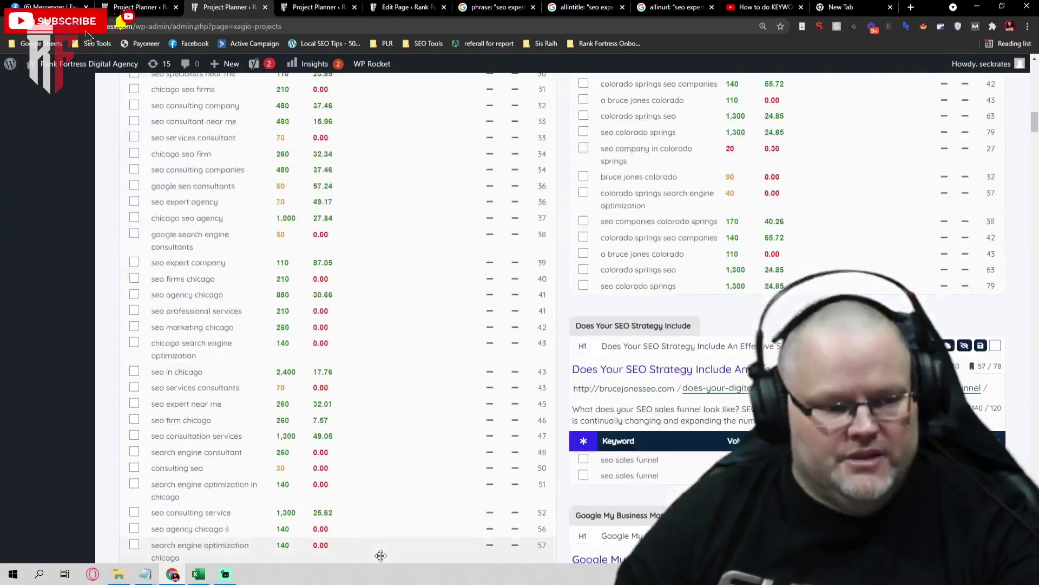
{"action": "scroll", "coordinate": [487, 471], "scroll_direction": "down", "scroll_amount": 5}
{"action": "scroll", "coordinate": [482, 455], "scroll_direction": "down", "scroll_amount": 5}
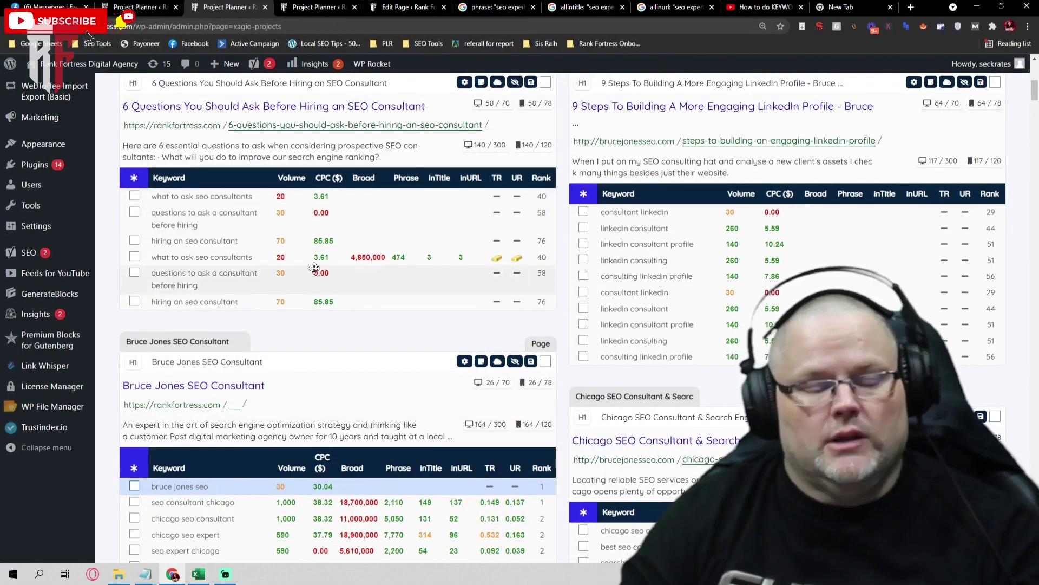
{"action": "scroll", "coordinate": [362, 261], "scroll_direction": "down", "scroll_amount": 4}
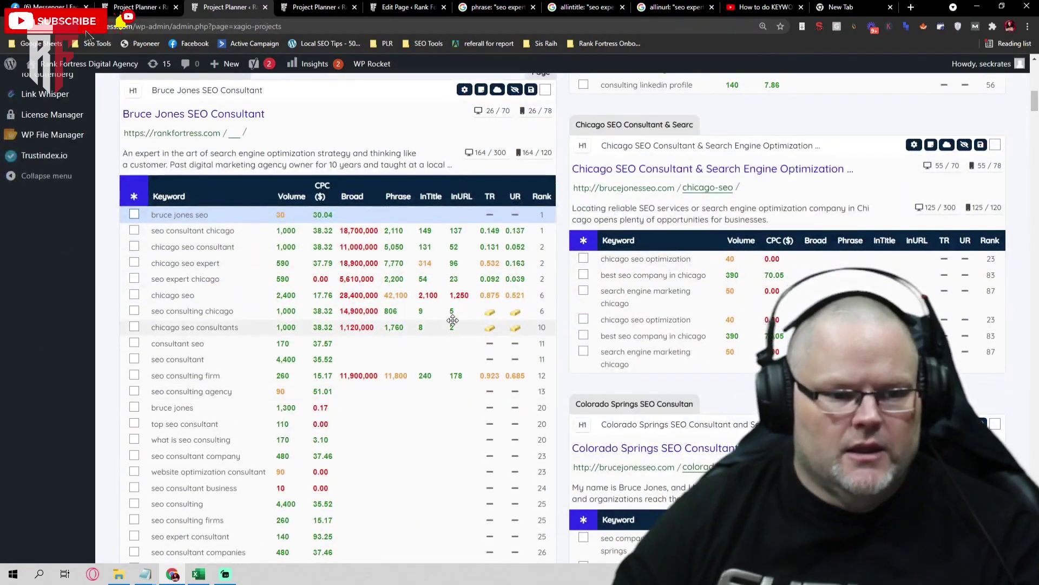
Step: Get keyword competition for five ticked keywords, including consultant seo and seo consultant
{"action": "left_click", "coordinate": [134, 343]}
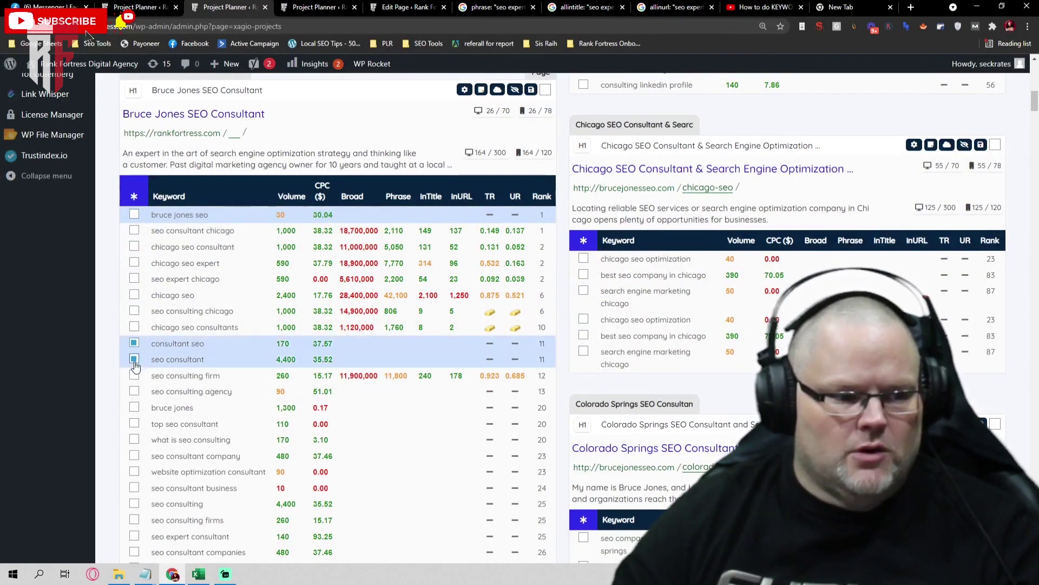
{"action": "left_click", "coordinate": [134, 375]}
{"action": "left_click", "coordinate": [134, 376]}
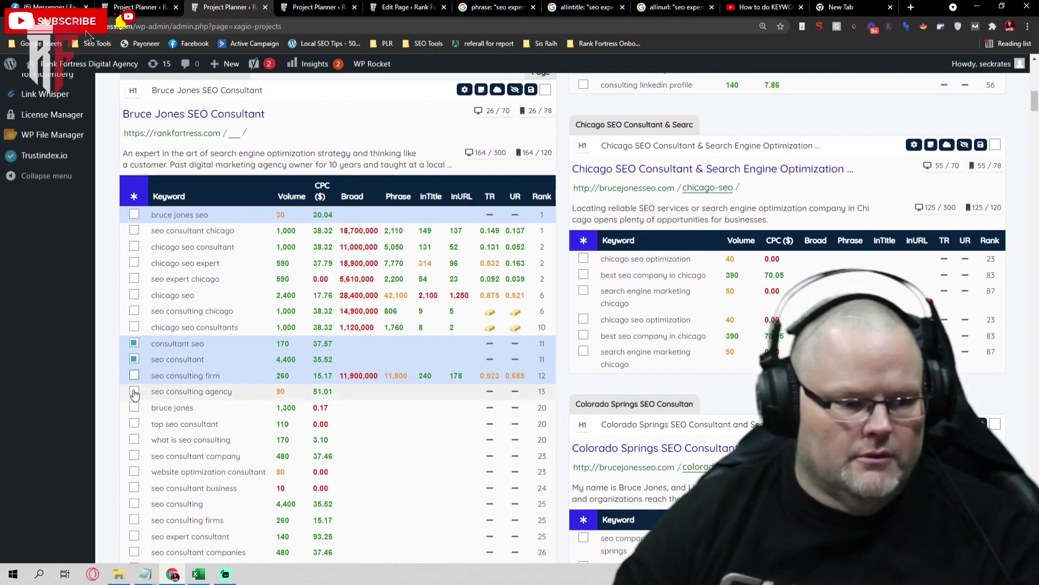
{"action": "left_click", "coordinate": [135, 391]}
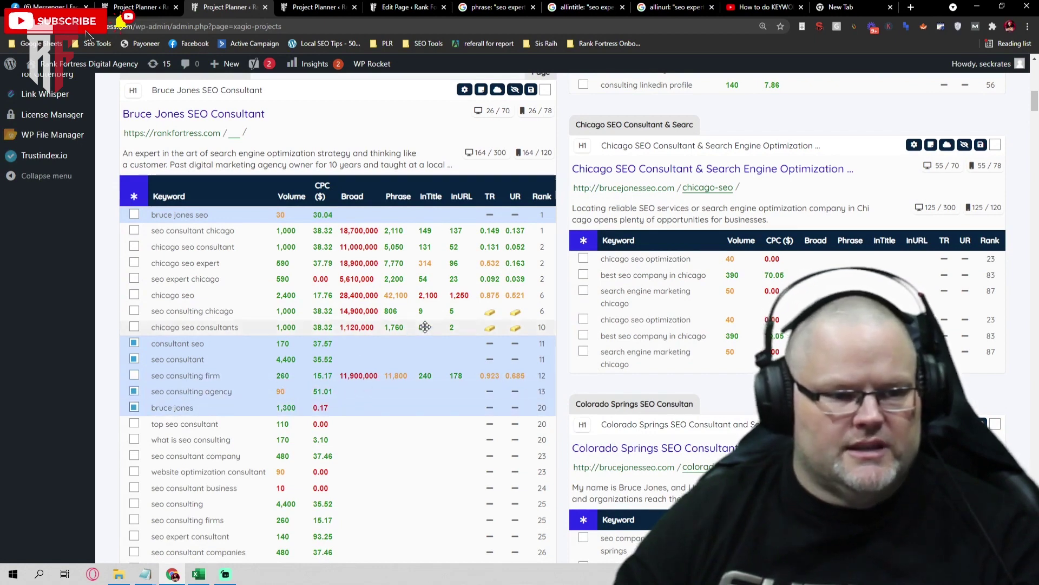
{"action": "left_click", "coordinate": [464, 89]}
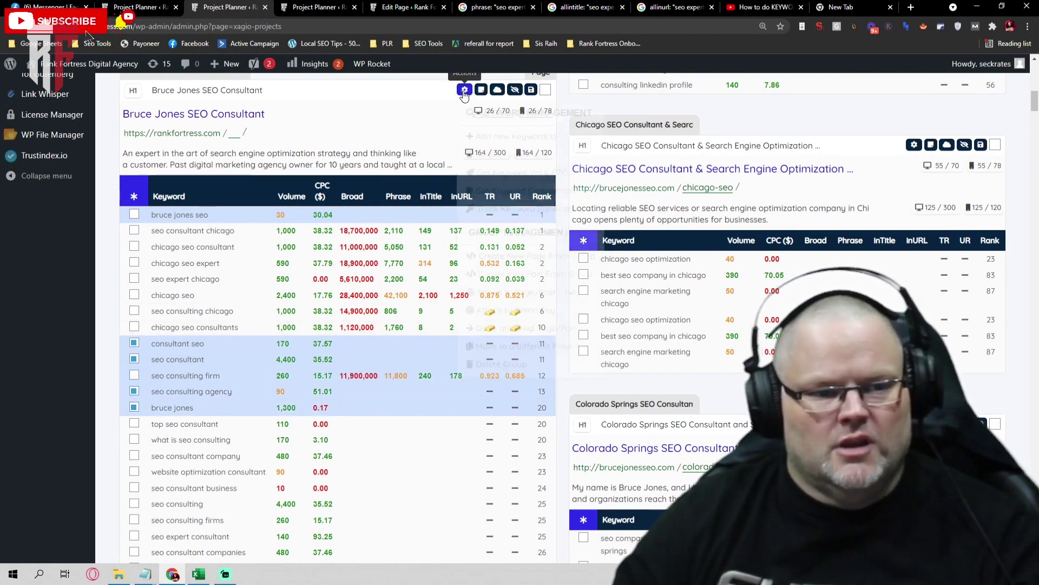
{"action": "left_click", "coordinate": [481, 190]}
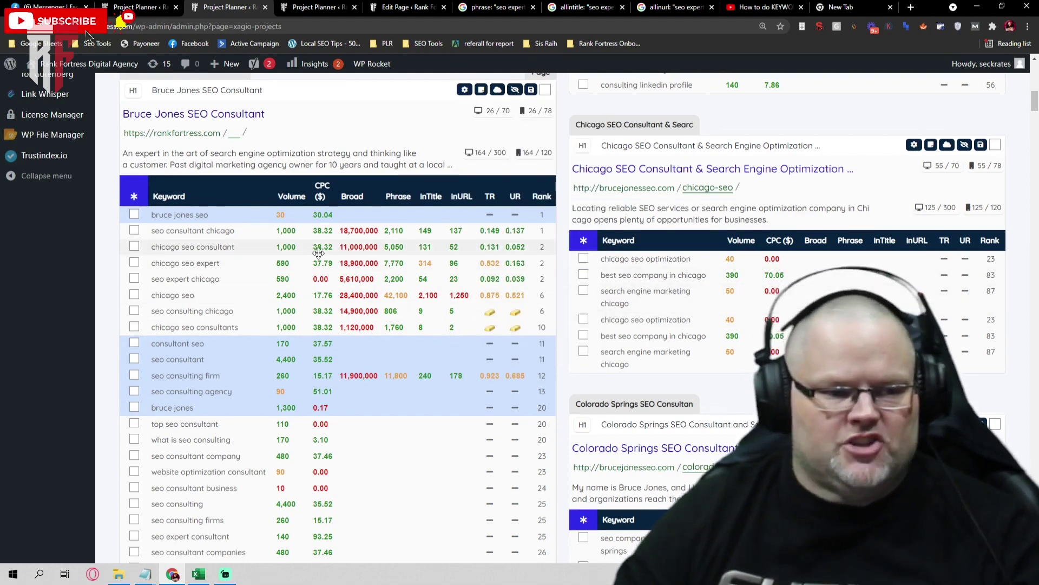
Step: Tick the 'seo consulting chicago' and 'chicago seo consultants' keywords
{"action": "scroll", "coordinate": [332, 310], "scroll_direction": "down", "scroll_amount": 7}
{"action": "scroll", "coordinate": [332, 310], "scroll_direction": "up", "scroll_amount": 8}
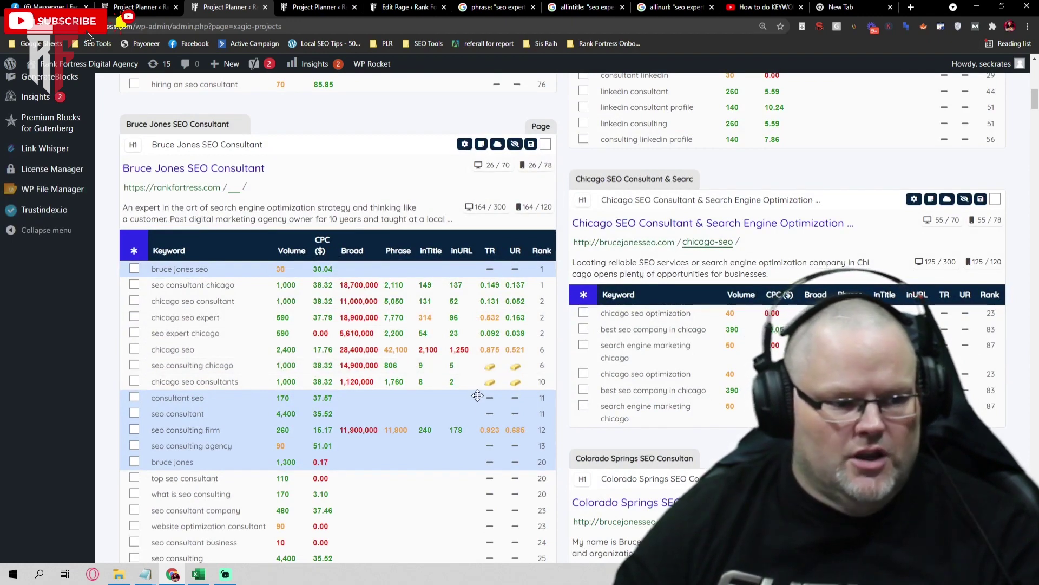
{"action": "left_click", "coordinate": [135, 366]}
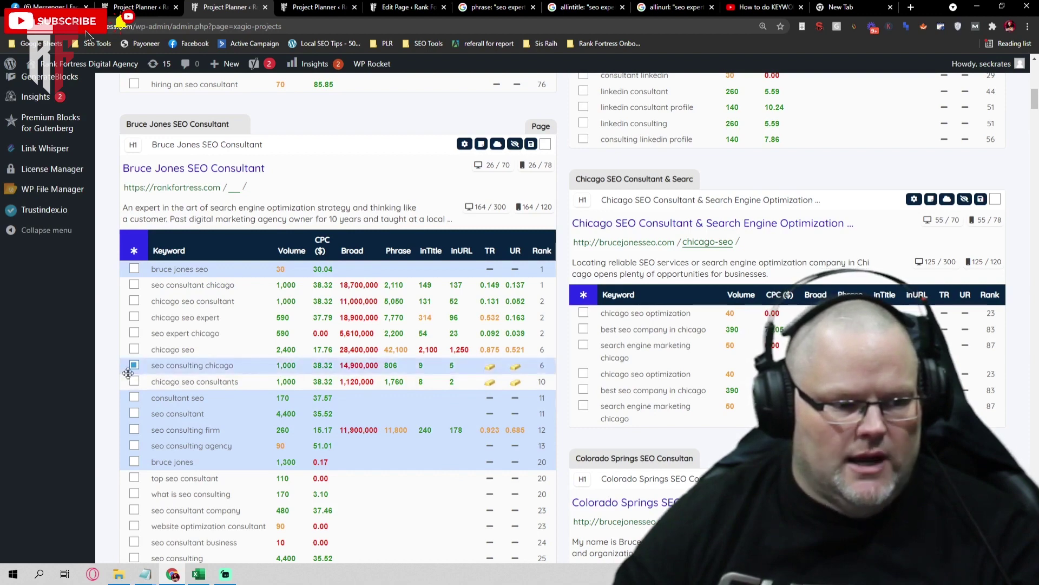
{"action": "left_click", "coordinate": [134, 382]}
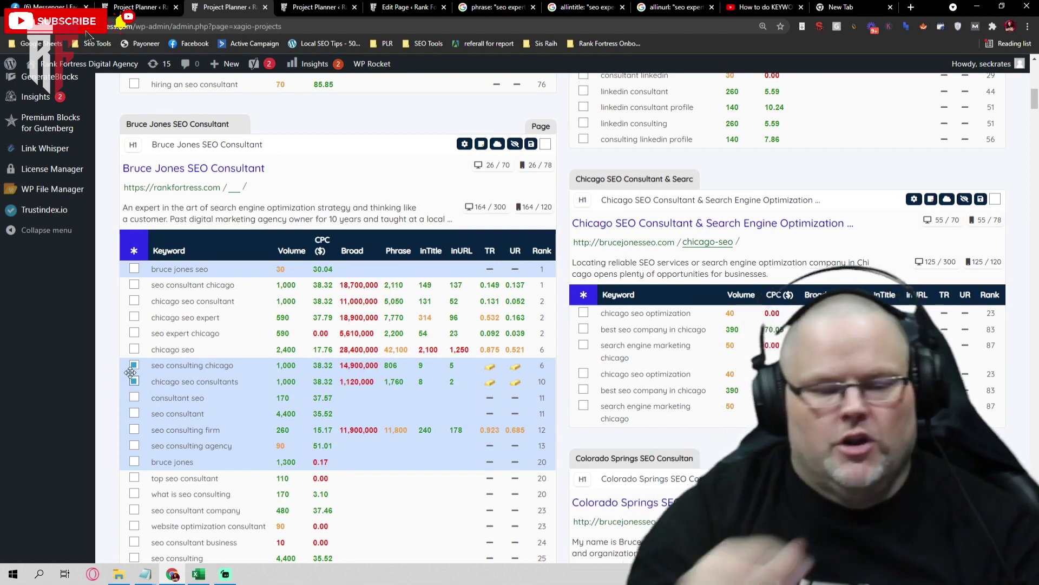
{"action": "left_click", "coordinate": [465, 144]}
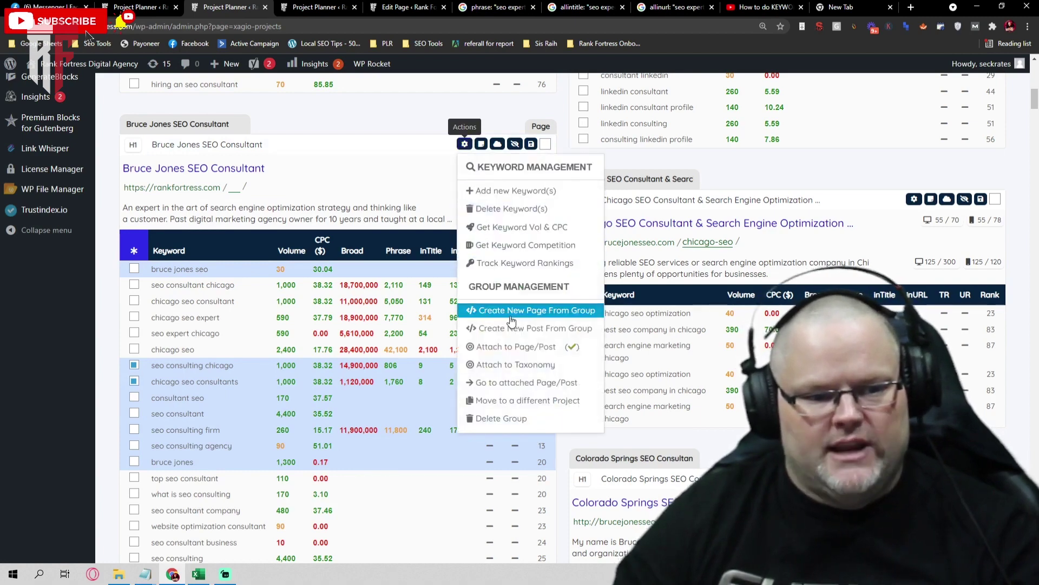
{"action": "left_click", "coordinate": [421, 171]}
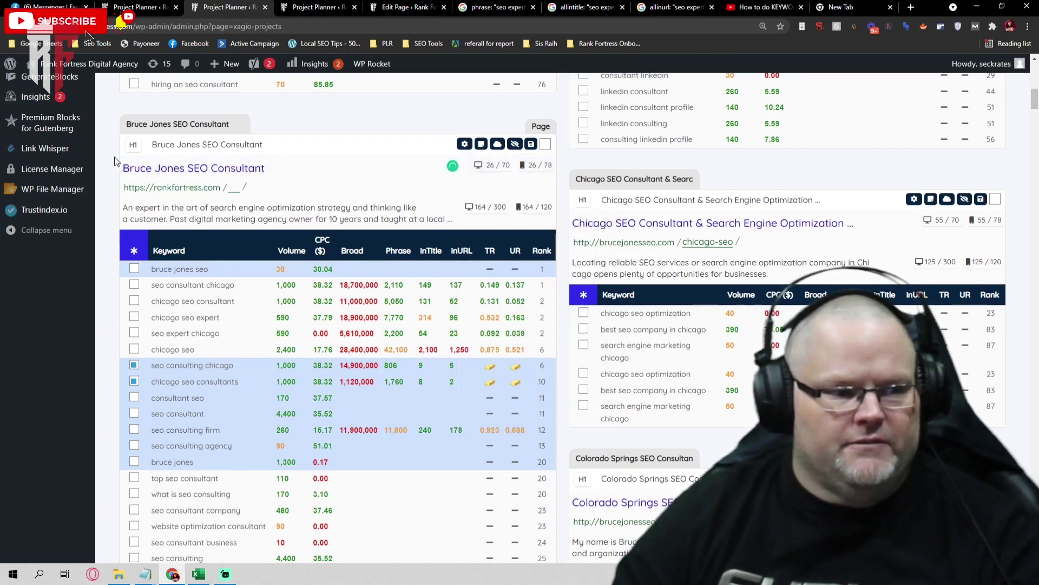
{"action": "left_click", "coordinate": [154, 144]}
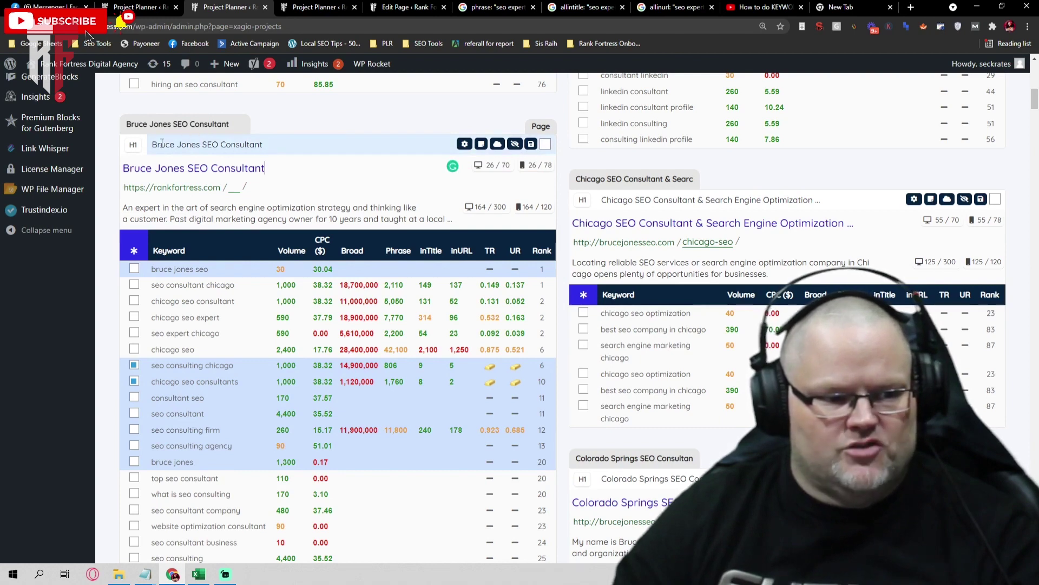
{"action": "key", "text": "Tab"}
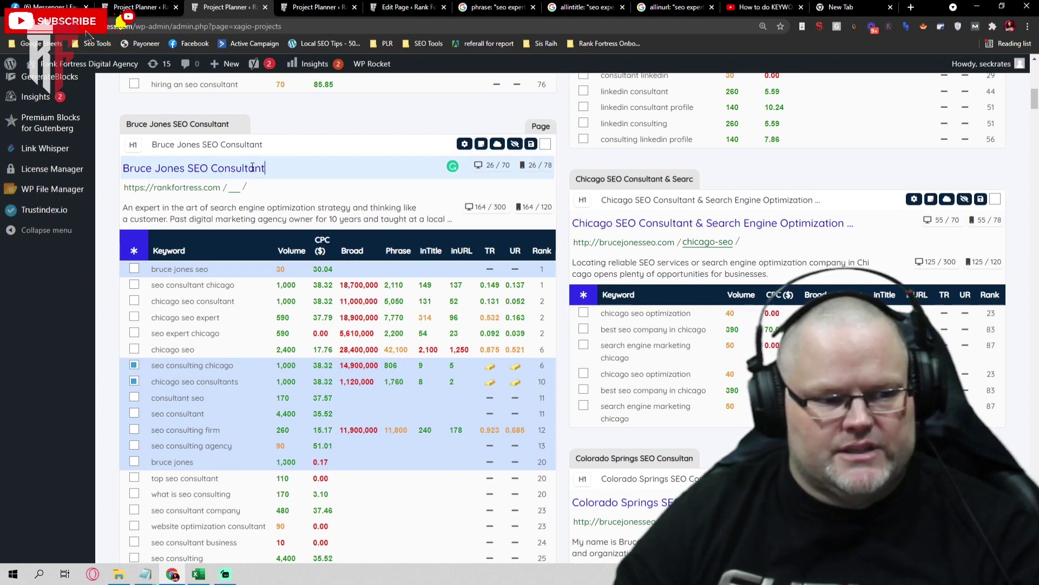
{"action": "key", "text": "Tab"}
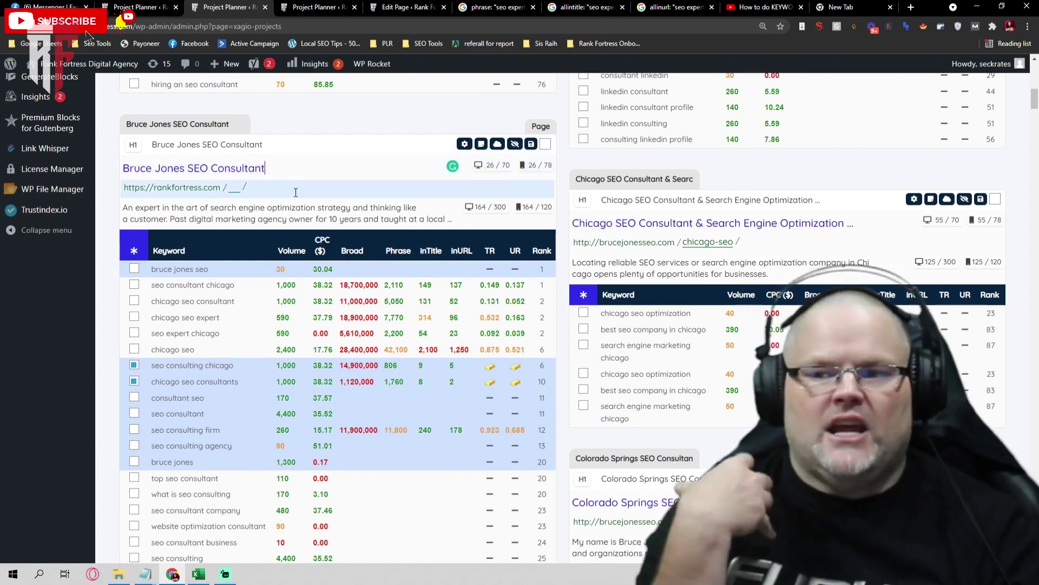
{"action": "key", "text": "shift+Tab"}
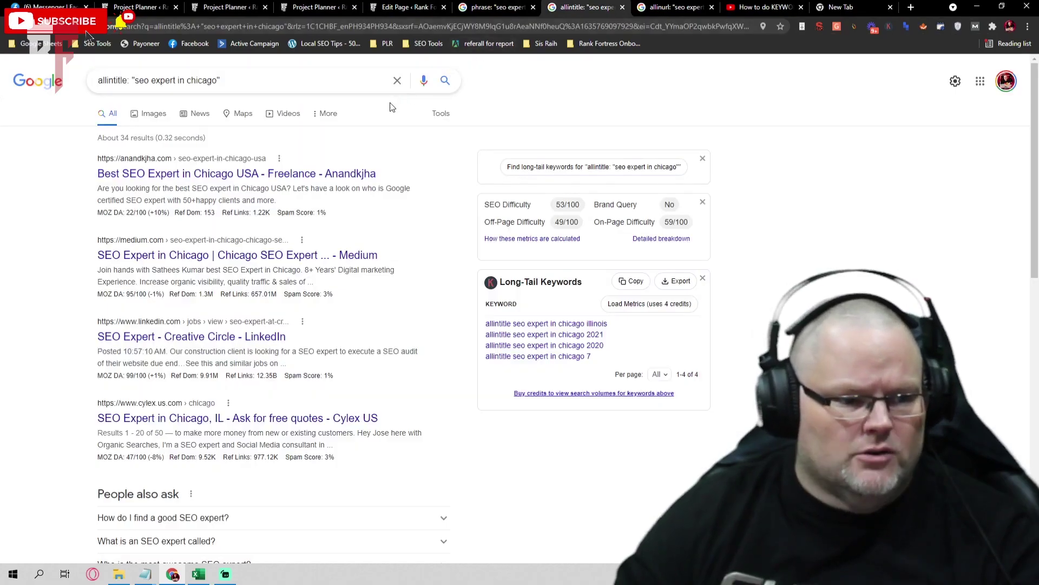
Step: Compare result counts across the phrase, allintitle and allinurl Google search tabs
{"action": "left_click", "coordinate": [484, 6]}
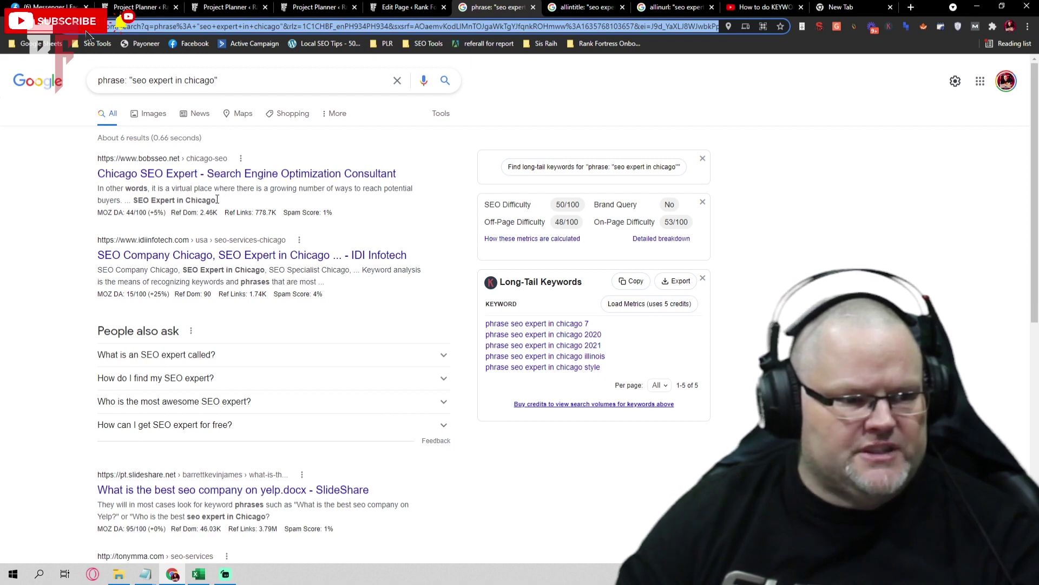
{"action": "left_click", "coordinate": [217, 200]}
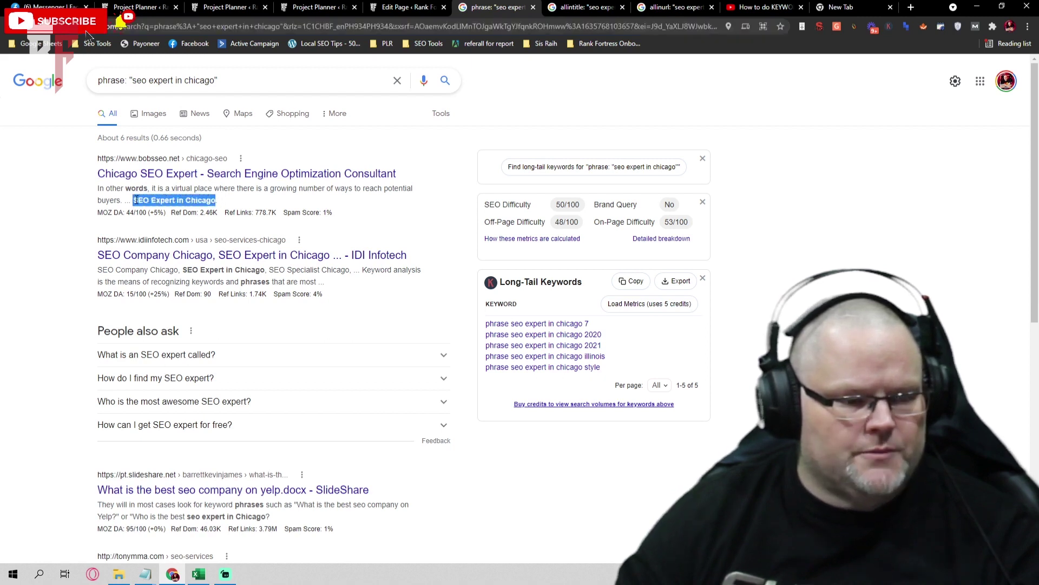
{"action": "left_click", "coordinate": [584, 6]}
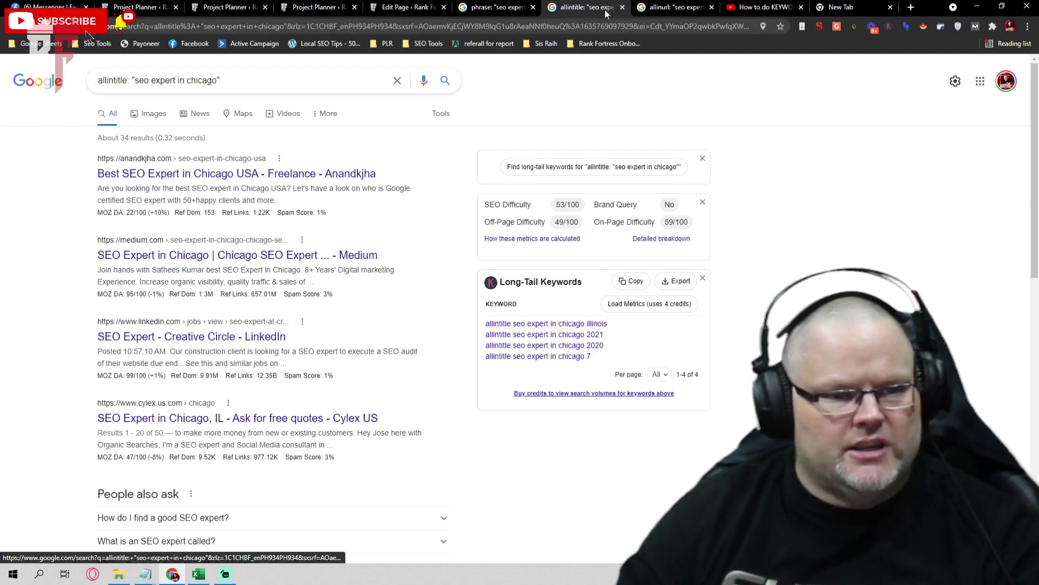
{"action": "left_click", "coordinate": [674, 7]}
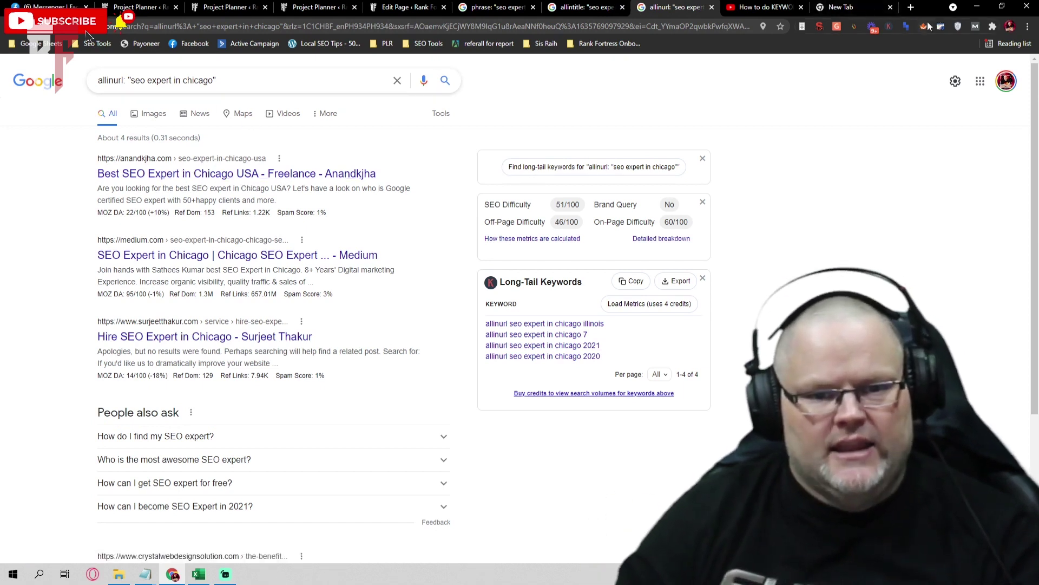
Step: Enable MozBar metrics on the results and return to the phrase search tab
{"action": "left_click", "coordinate": [972, 27]}
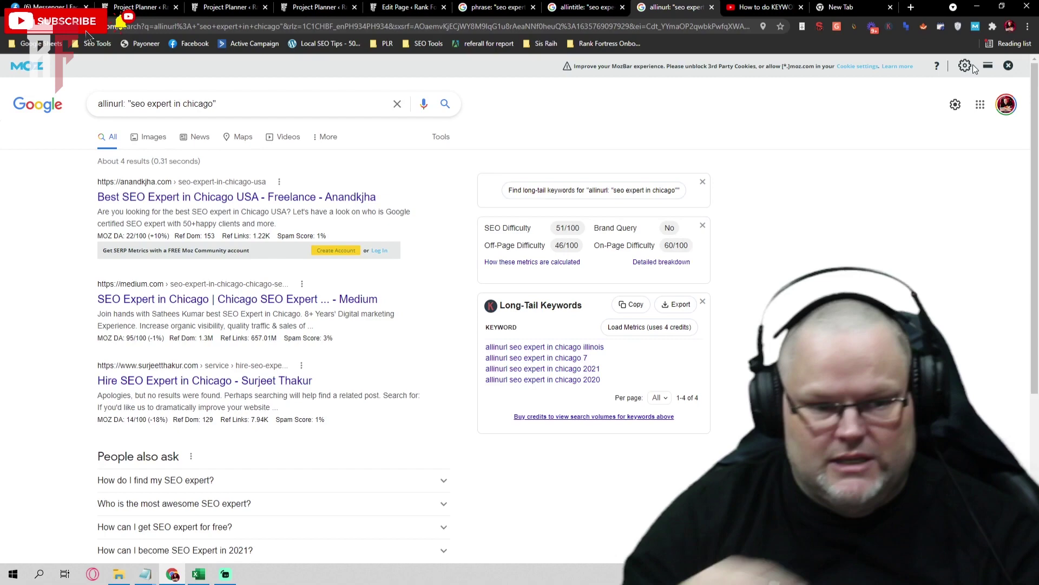
{"action": "scroll", "coordinate": [645, 135], "scroll_direction": "down", "scroll_amount": 2}
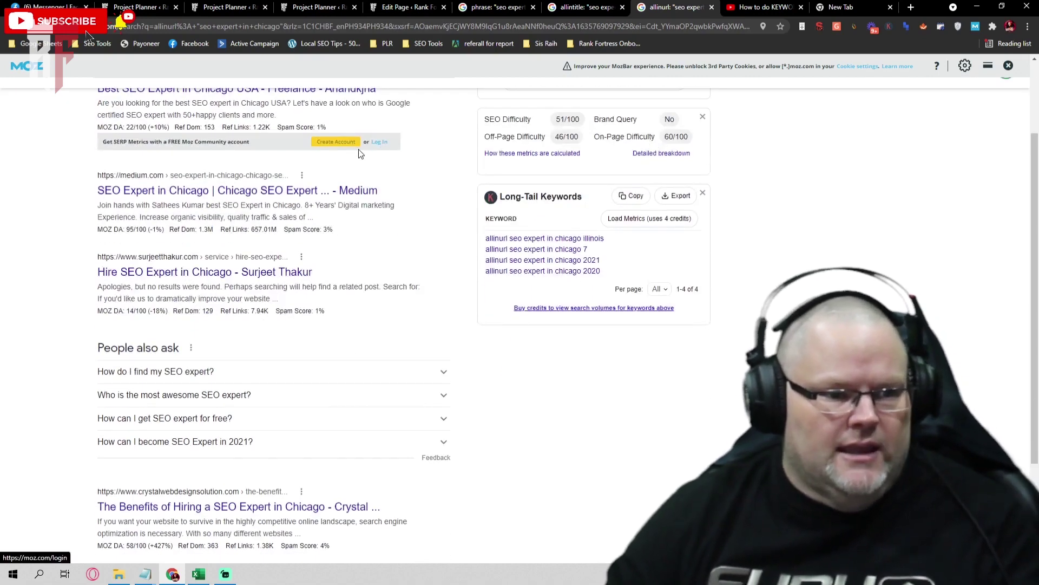
{"action": "scroll", "coordinate": [362, 157], "scroll_direction": "down", "scroll_amount": 1}
{"action": "scroll", "coordinate": [367, 162], "scroll_direction": "down", "scroll_amount": 2}
{"action": "scroll", "coordinate": [367, 163], "scroll_direction": "up", "scroll_amount": 2}
{"action": "scroll", "coordinate": [368, 165], "scroll_direction": "down", "scroll_amount": 1}
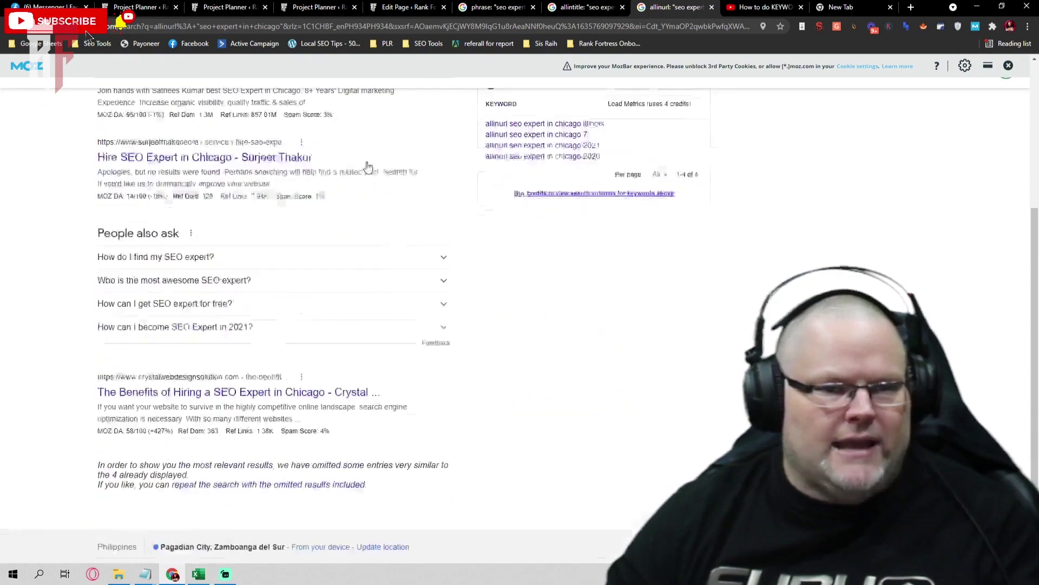
{"action": "left_click", "coordinate": [585, 7]}
{"action": "left_click", "coordinate": [496, 7]}
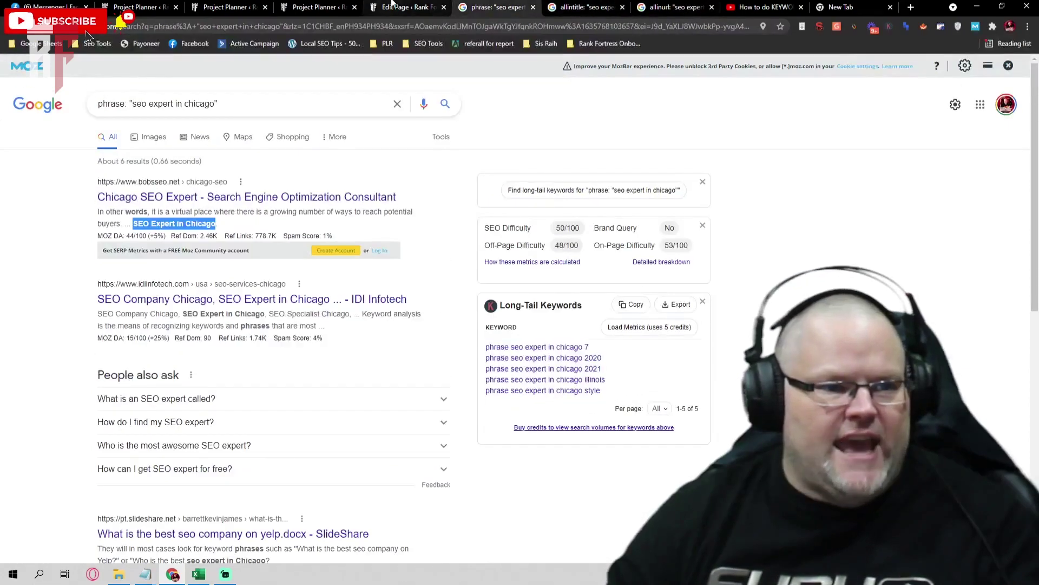
Step: Check the William Jones SEO Consultant page's head script box, then return to Project Planner
{"action": "left_click", "coordinate": [393, 6]}
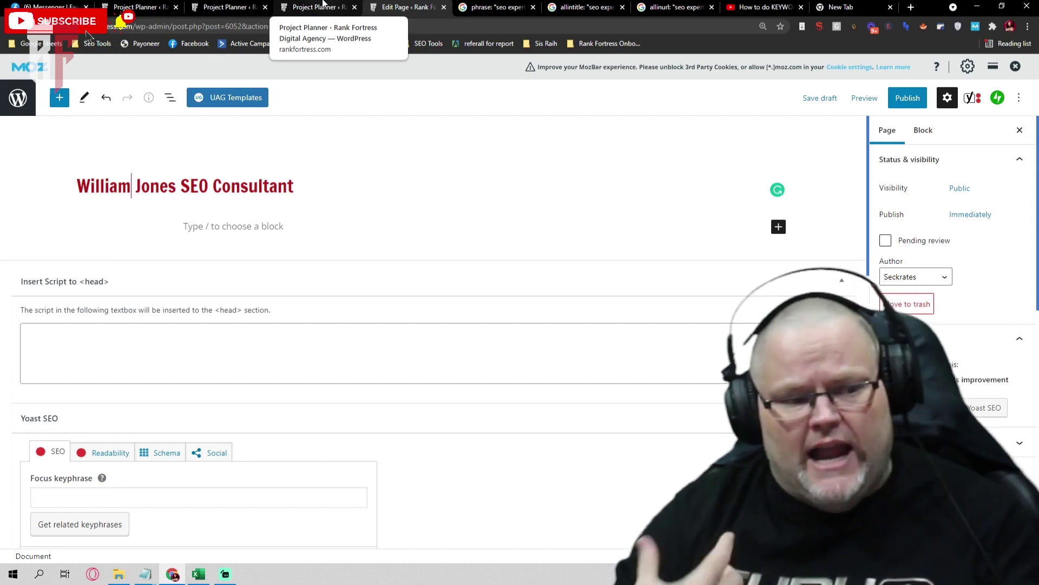
{"action": "left_click", "coordinate": [234, 325]}
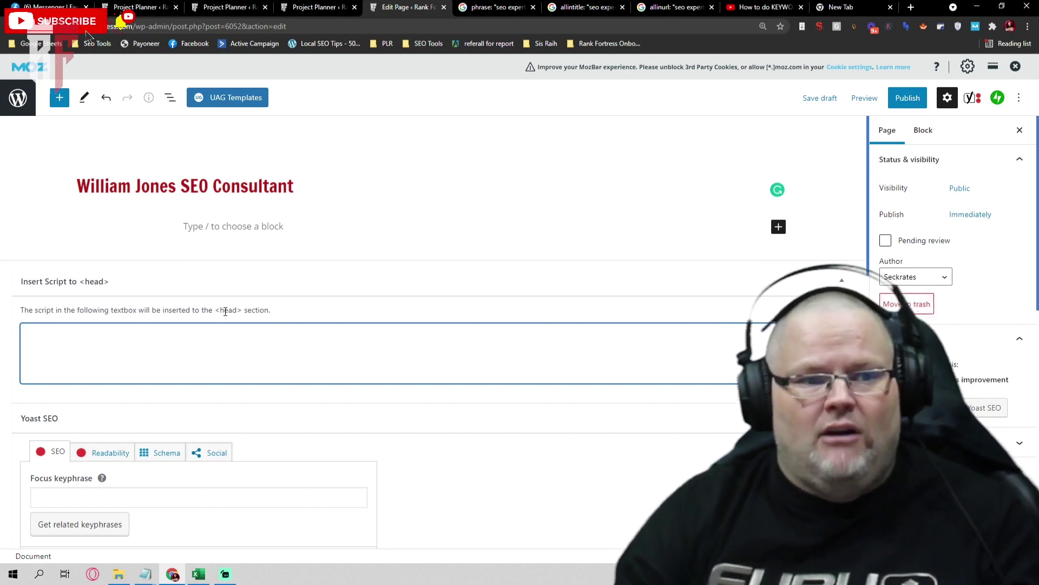
{"action": "left_click", "coordinate": [319, 7]}
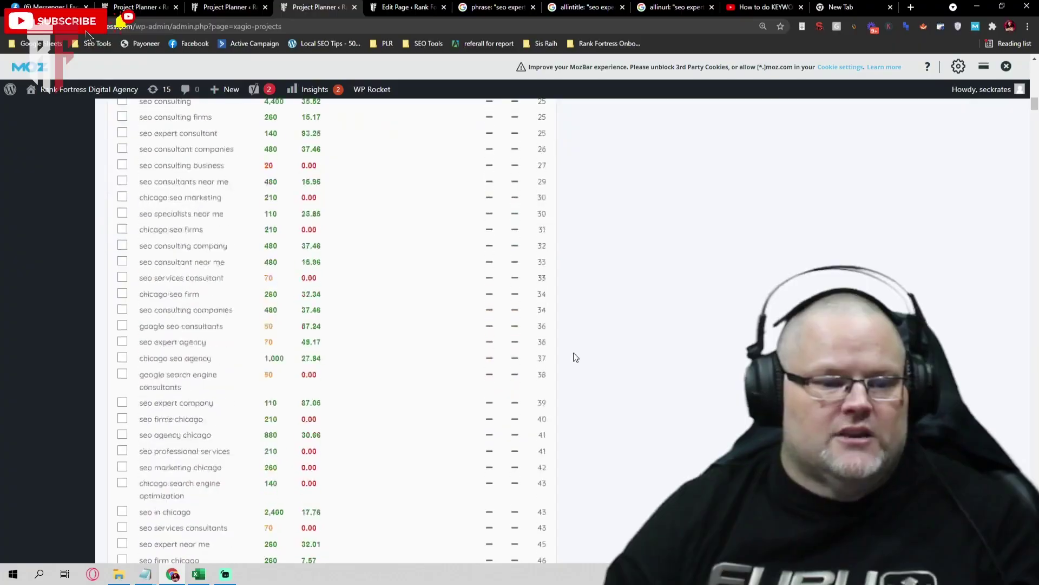
{"action": "scroll", "coordinate": [573, 352], "scroll_direction": "down", "scroll_amount": 5}
{"action": "scroll", "coordinate": [570, 348], "scroll_direction": "down", "scroll_amount": 5}
{"action": "scroll", "coordinate": [571, 345], "scroll_direction": "down", "scroll_amount": 5}
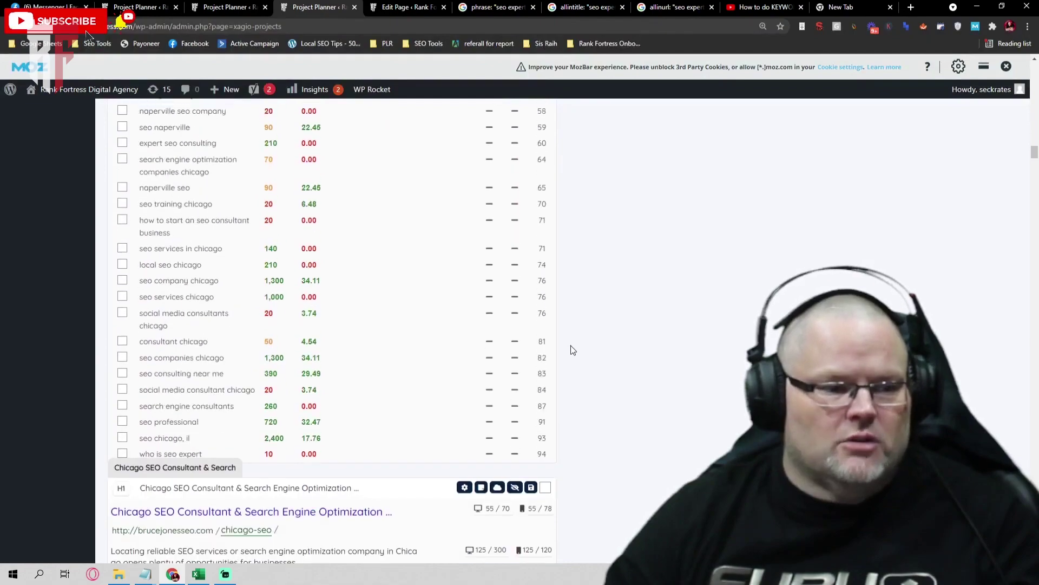
{"action": "scroll", "coordinate": [571, 345], "scroll_direction": "down", "scroll_amount": 5}
{"action": "scroll", "coordinate": [570, 344], "scroll_direction": "down", "scroll_amount": 5}
{"action": "scroll", "coordinate": [570, 341], "scroll_direction": "down", "scroll_amount": 5}
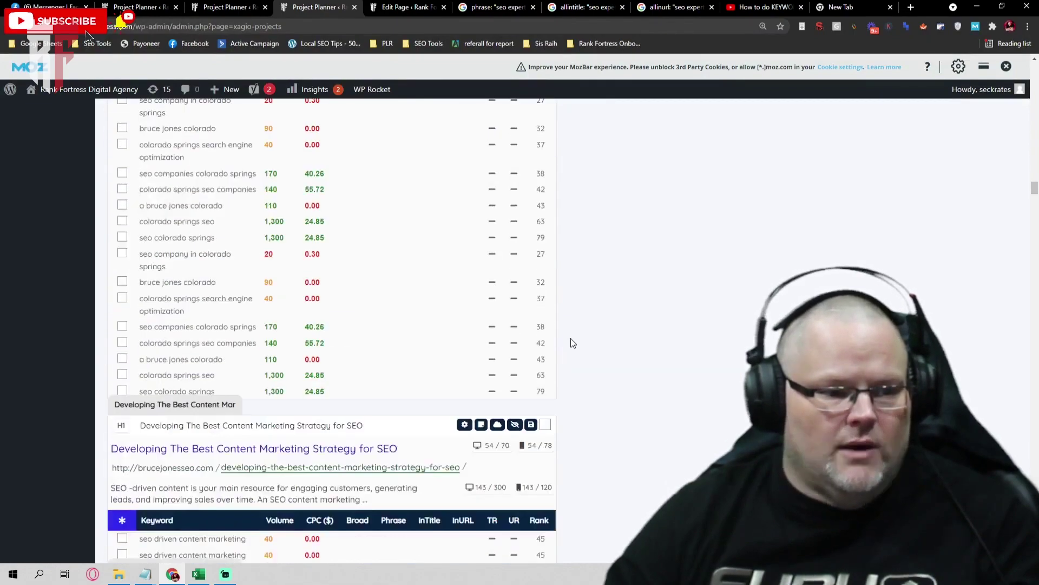
{"action": "scroll", "coordinate": [570, 339], "scroll_direction": "down", "scroll_amount": 5}
{"action": "scroll", "coordinate": [571, 339], "scroll_direction": "up", "scroll_amount": 2}
{"action": "scroll", "coordinate": [571, 336], "scroll_direction": "up", "scroll_amount": 5}
{"action": "scroll", "coordinate": [571, 336], "scroll_direction": "up", "scroll_amount": 5}
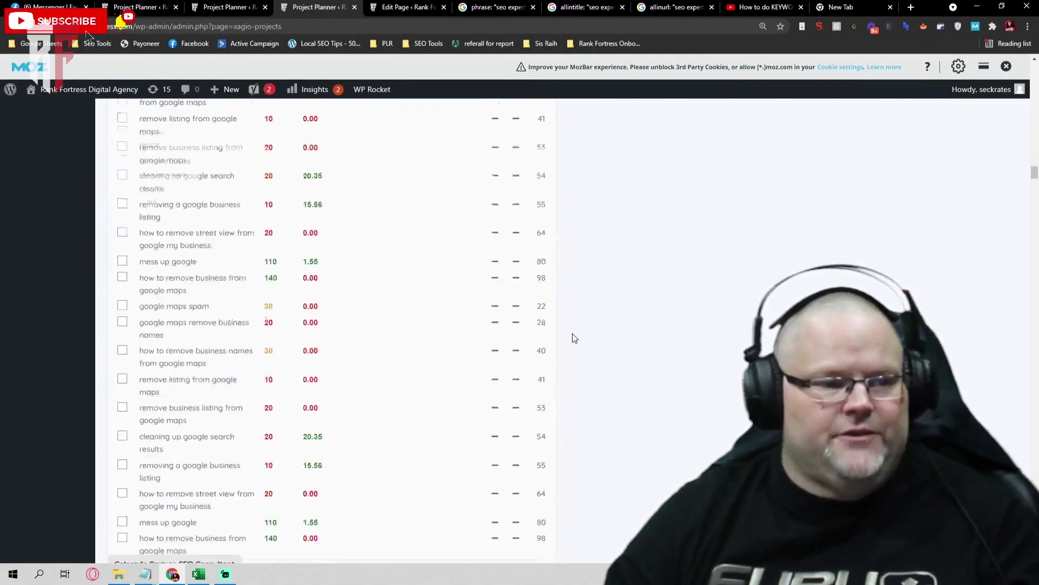
{"action": "scroll", "coordinate": [573, 334], "scroll_direction": "up", "scroll_amount": 5}
{"action": "scroll", "coordinate": [573, 333], "scroll_direction": "up", "scroll_amount": 5}
{"action": "scroll", "coordinate": [567, 332], "scroll_direction": "up", "scroll_amount": 5}
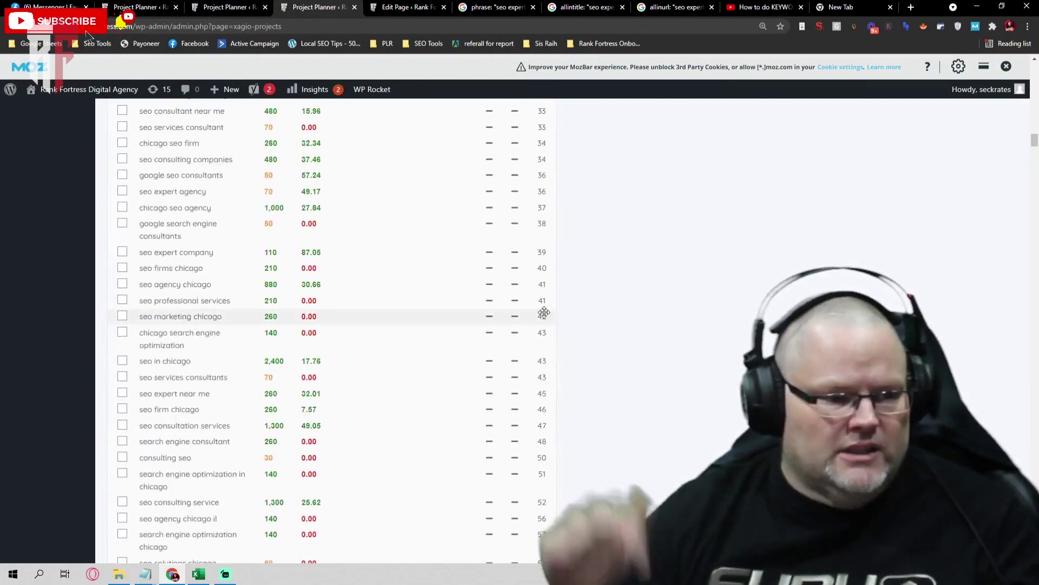
{"action": "scroll", "coordinate": [539, 307], "scroll_direction": "up", "scroll_amount": 5}
{"action": "scroll", "coordinate": [540, 338], "scroll_direction": "up", "scroll_amount": 5}
{"action": "scroll", "coordinate": [540, 338], "scroll_direction": "down", "scroll_amount": 5}
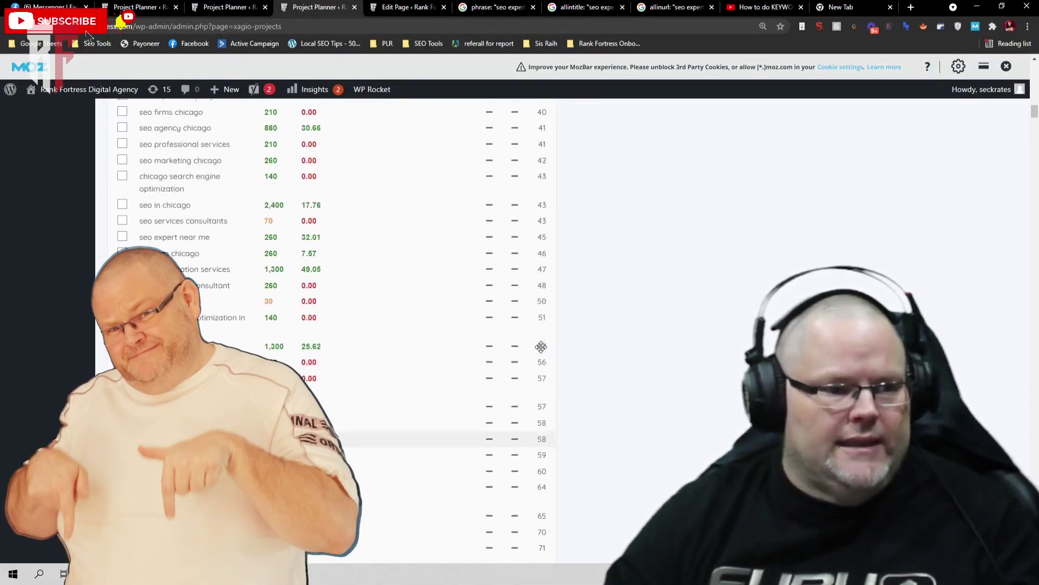
{"action": "scroll", "coordinate": [540, 339], "scroll_direction": "down", "scroll_amount": 5}
{"action": "scroll", "coordinate": [540, 338], "scroll_direction": "up", "scroll_amount": 5}
{"action": "scroll", "coordinate": [536, 333], "scroll_direction": "up", "scroll_amount": 5}
{"action": "scroll", "coordinate": [536, 332], "scroll_direction": "up", "scroll_amount": 5}
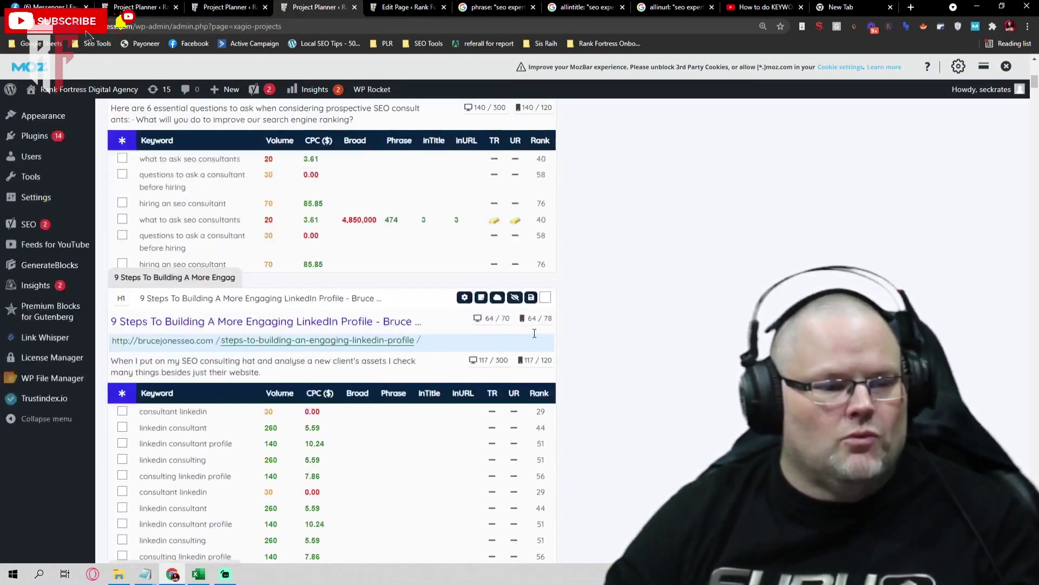
{"action": "scroll", "coordinate": [534, 331], "scroll_direction": "up", "scroll_amount": 5}
{"action": "scroll", "coordinate": [533, 339], "scroll_direction": "up", "scroll_amount": 3}
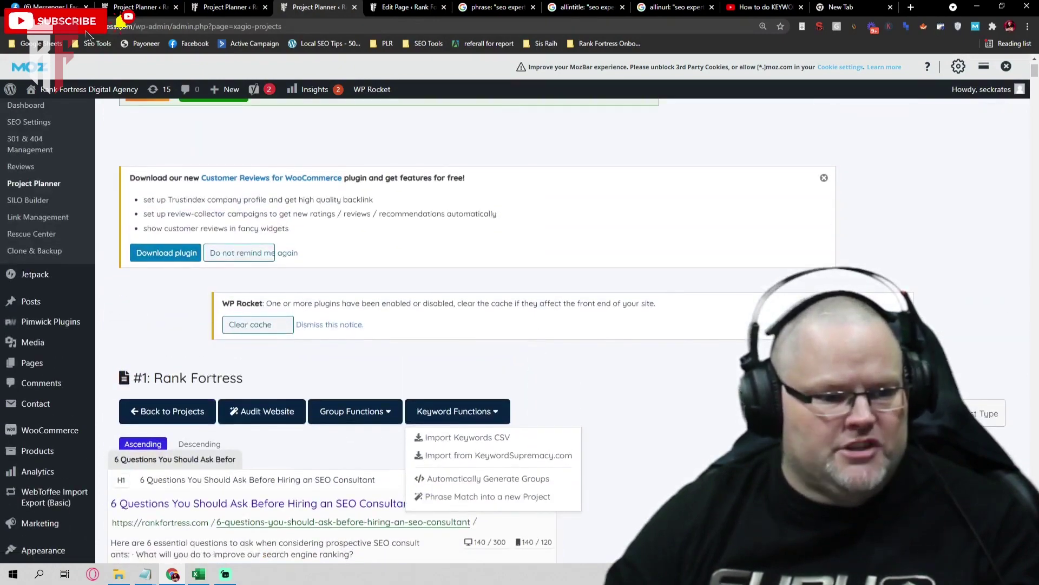
{"action": "scroll", "coordinate": [533, 331], "scroll_direction": "down", "scroll_amount": 4}
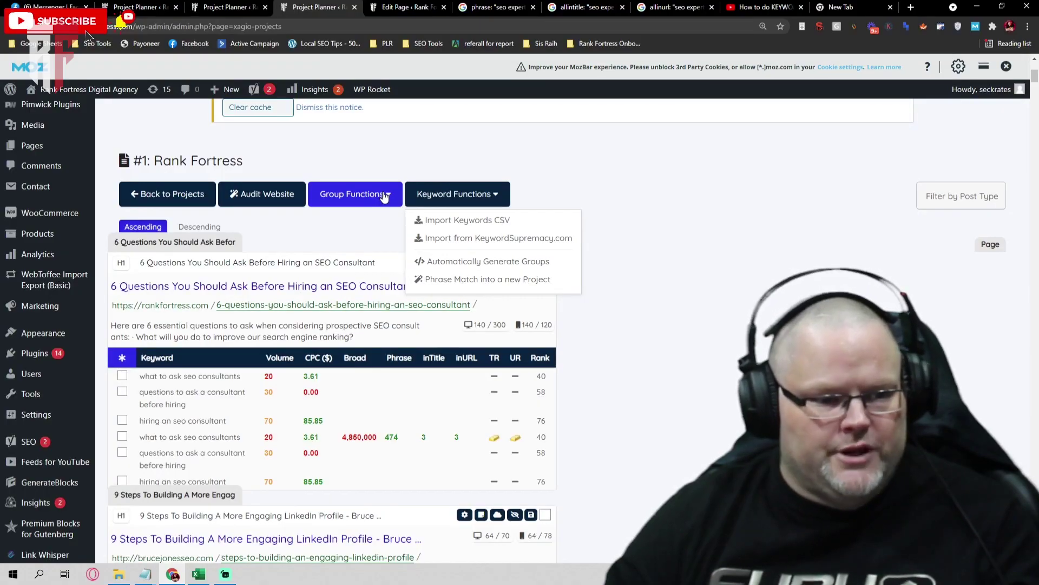
{"action": "left_click", "coordinate": [496, 200]}
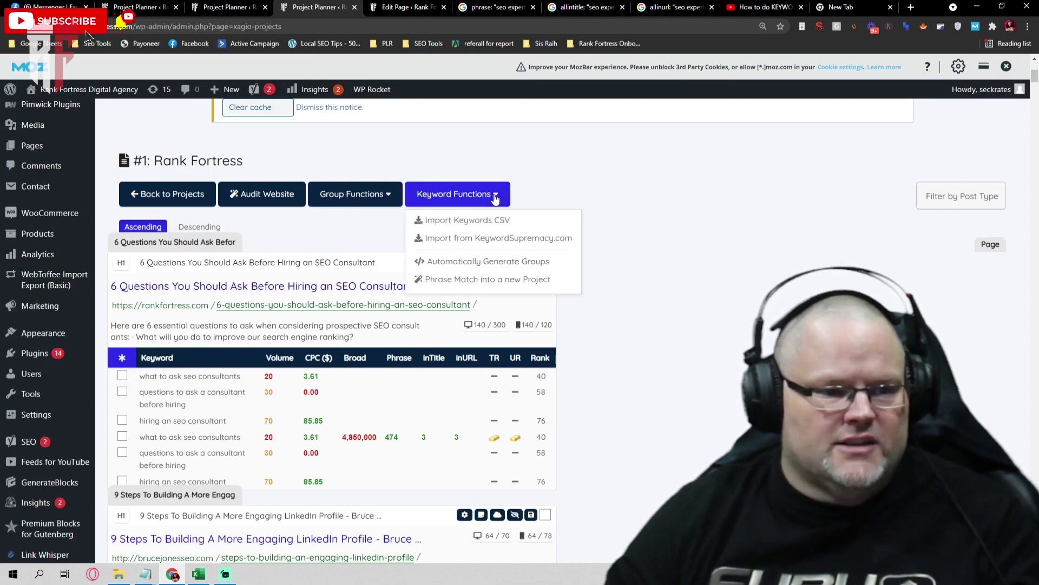
{"action": "left_click", "coordinate": [721, 219]}
{"action": "scroll", "coordinate": [715, 226], "scroll_direction": "down", "scroll_amount": 4}
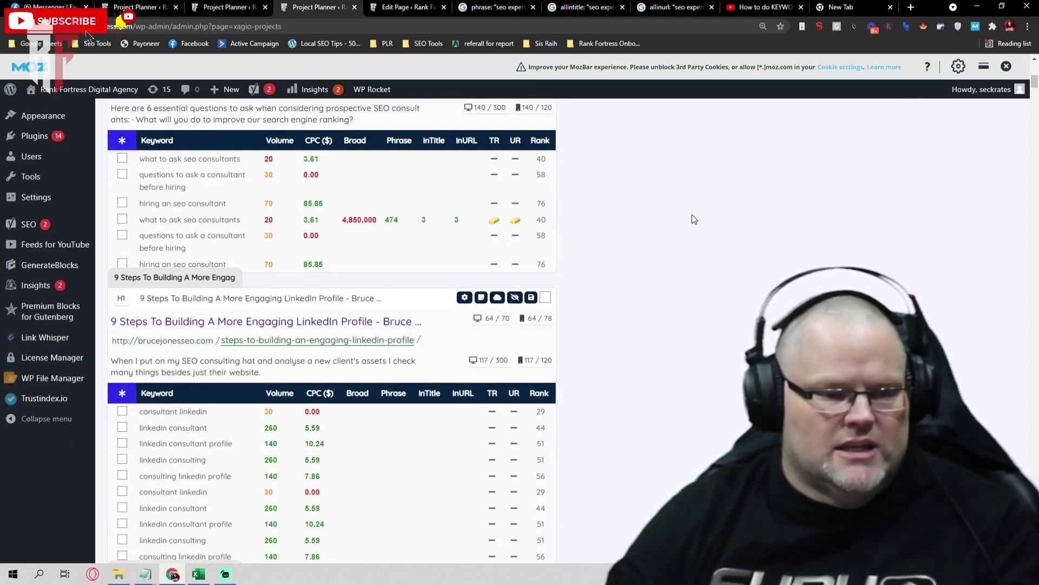
{"action": "scroll", "coordinate": [583, 331], "scroll_direction": "up", "scroll_amount": 7}
{"action": "scroll", "coordinate": [579, 336], "scroll_direction": "down", "scroll_amount": 6}
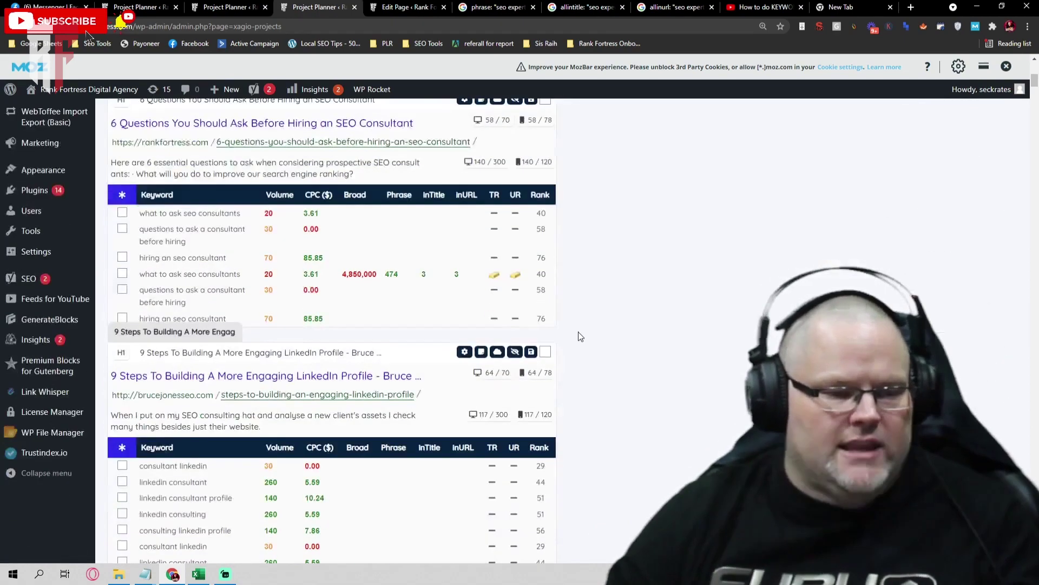
{"action": "scroll", "coordinate": [579, 336], "scroll_direction": "down", "scroll_amount": 4}
{"action": "scroll", "coordinate": [579, 335], "scroll_direction": "down", "scroll_amount": 5}
{"action": "scroll", "coordinate": [580, 336], "scroll_direction": "down", "scroll_amount": 2}
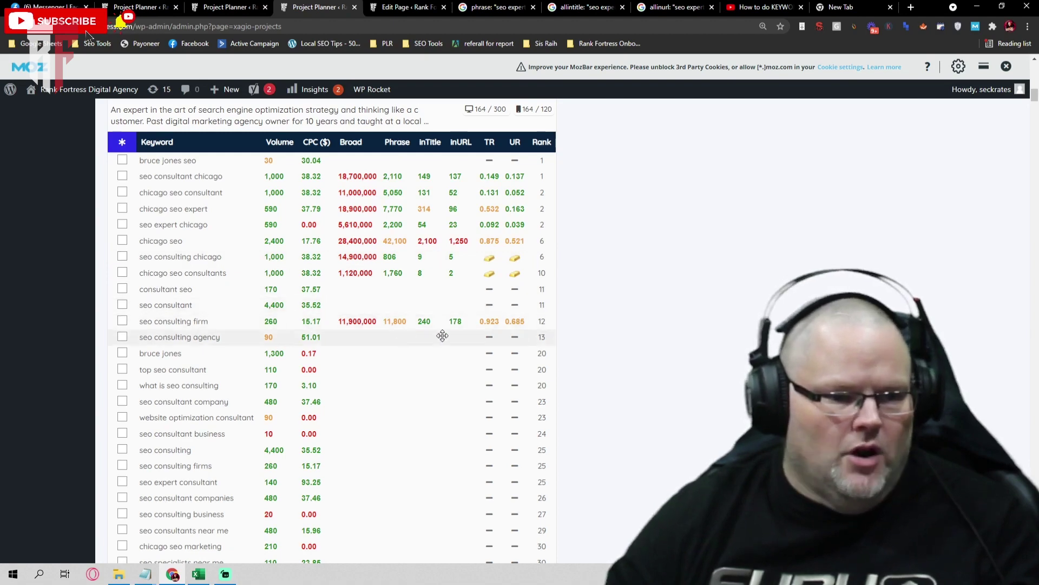
Step: Tick seven Chicago keywords, from 'seo consultant chicago' to 'chicago seo consultants'
{"action": "scroll", "coordinate": [534, 238], "scroll_direction": "down", "scroll_amount": 10}
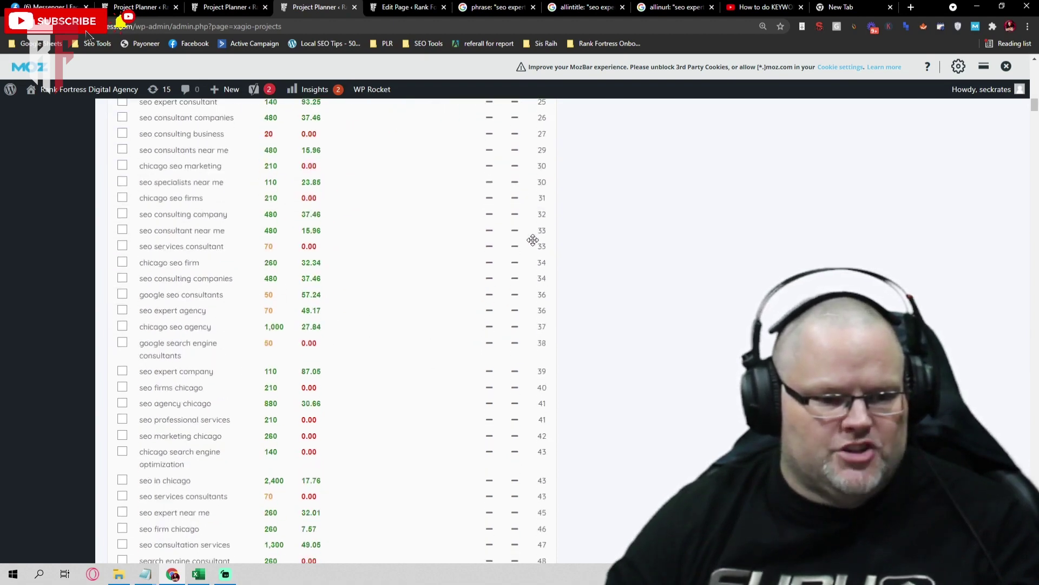
{"action": "scroll", "coordinate": [534, 240], "scroll_direction": "down", "scroll_amount": 10}
{"action": "scroll", "coordinate": [534, 239], "scroll_direction": "down", "scroll_amount": 8}
{"action": "scroll", "coordinate": [534, 240], "scroll_direction": "up", "scroll_amount": 3}
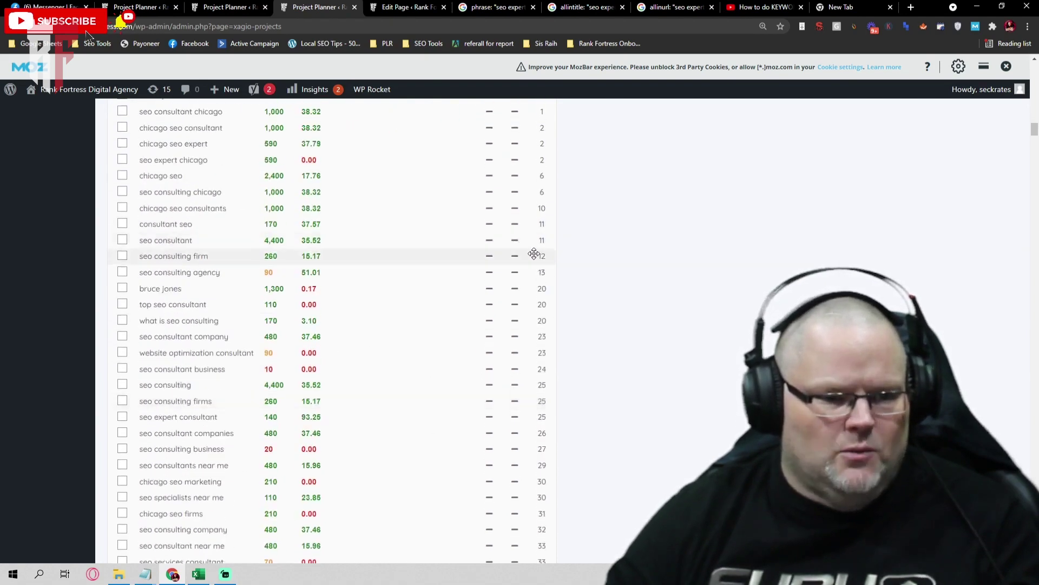
{"action": "scroll", "coordinate": [522, 328], "scroll_direction": "up", "scroll_amount": 2}
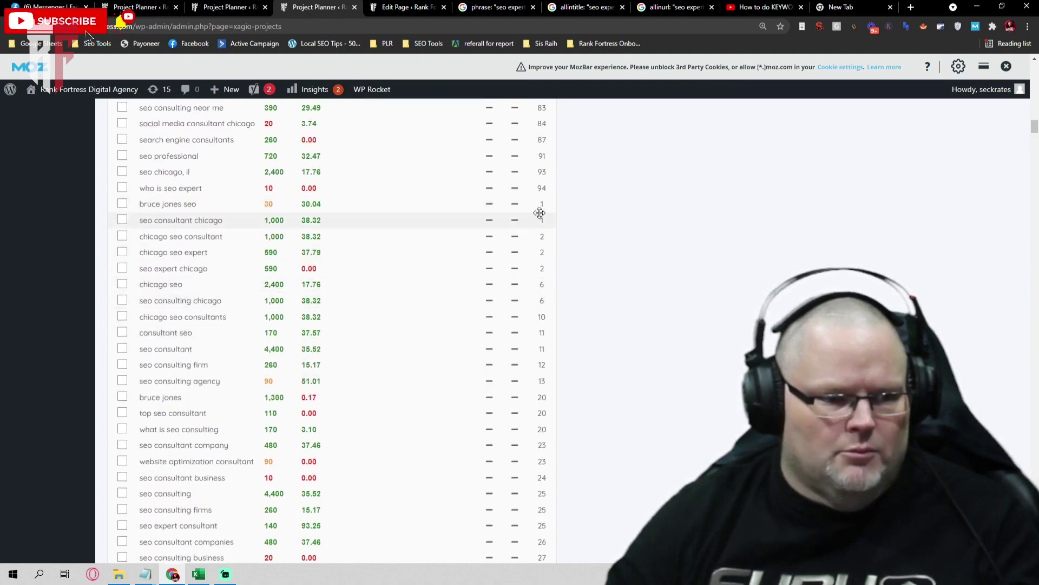
{"action": "left_click", "coordinate": [121, 220]}
{"action": "left_click", "coordinate": [121, 237]}
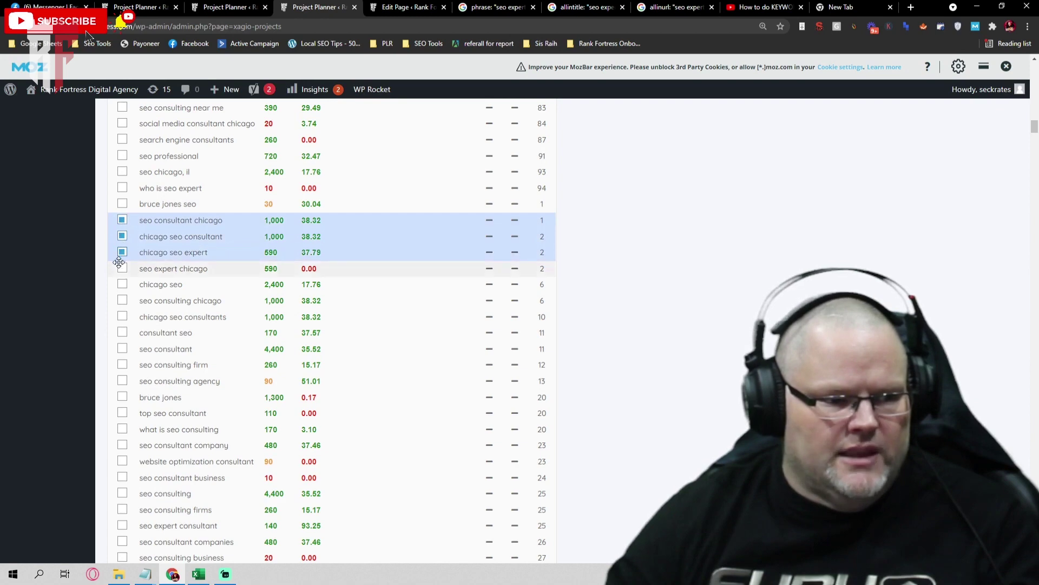
{"action": "left_click", "coordinate": [121, 268]}
{"action": "left_click", "coordinate": [122, 301]}
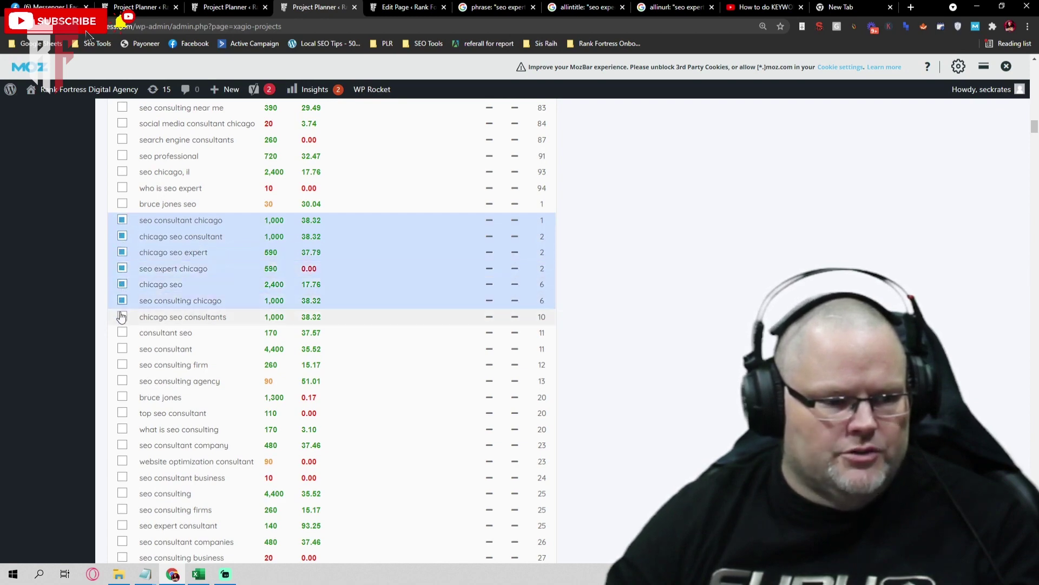
Step: Run Get Keyword Competition from the group's Actions gear menu on the ticked keywords
{"action": "scroll", "coordinate": [584, 410], "scroll_direction": "up", "scroll_amount": 5}
{"action": "scroll", "coordinate": [595, 379], "scroll_direction": "up", "scroll_amount": 5}
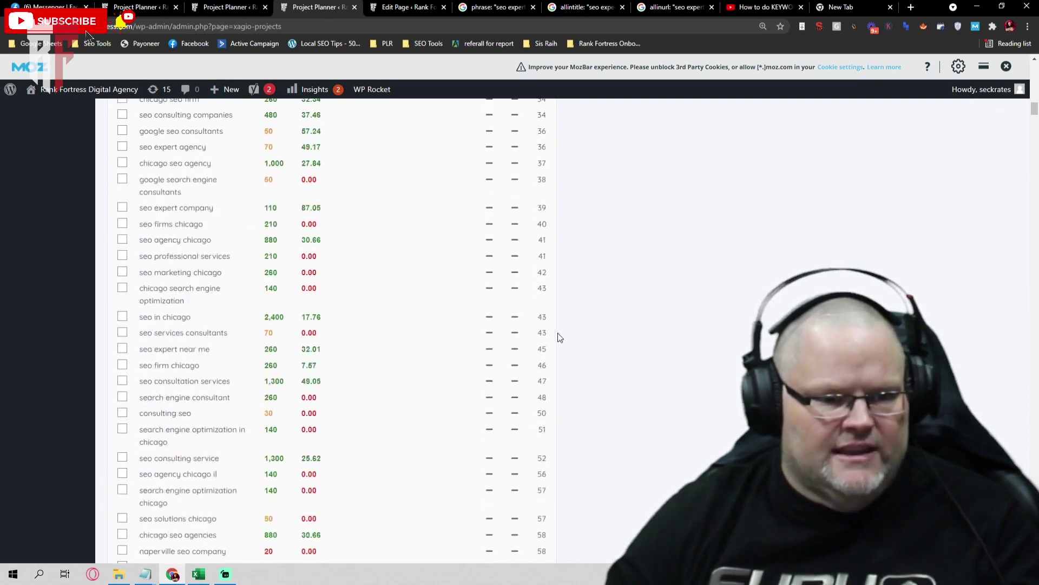
{"action": "scroll", "coordinate": [557, 336], "scroll_direction": "up", "scroll_amount": 5}
{"action": "scroll", "coordinate": [551, 327], "scroll_direction": "up", "scroll_amount": 3}
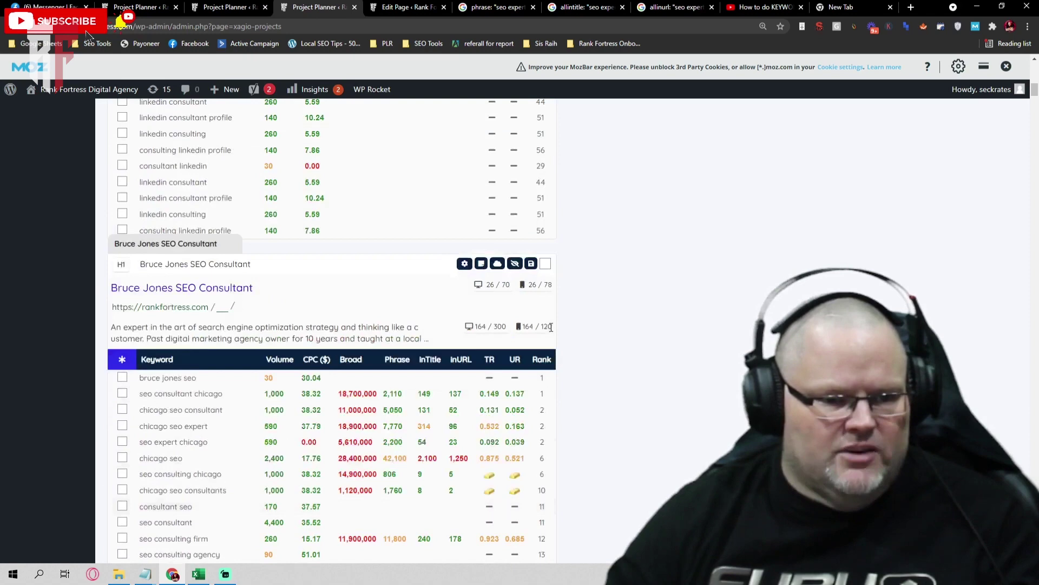
{"action": "left_click", "coordinate": [464, 265]}
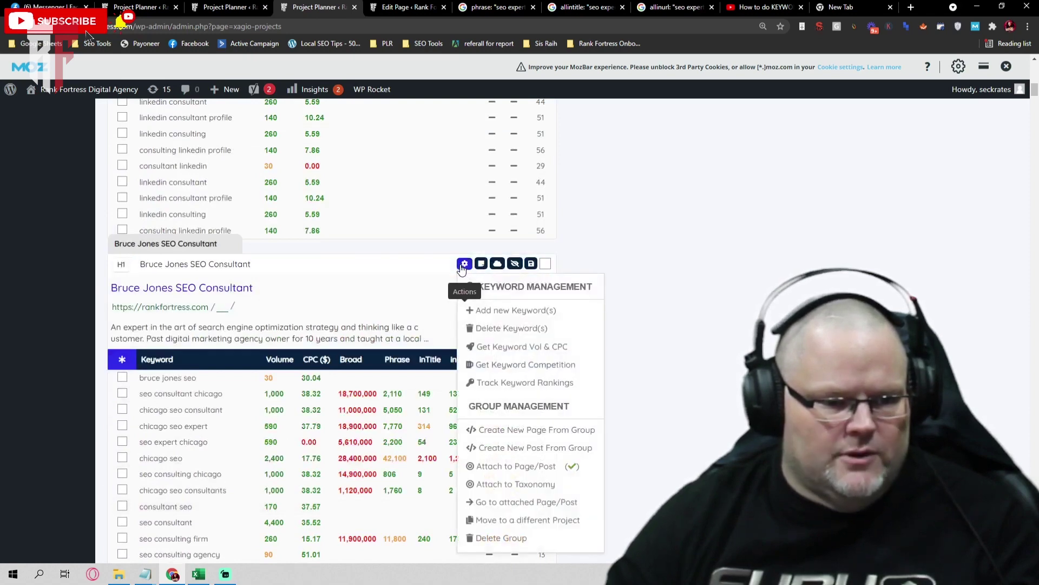
{"action": "left_click", "coordinate": [503, 365]}
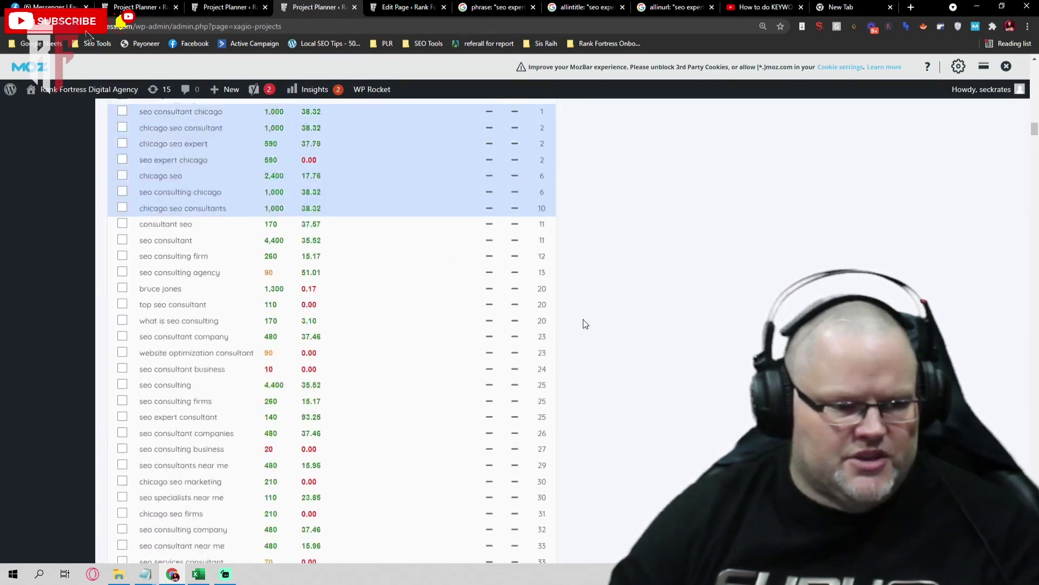
{"action": "scroll", "coordinate": [585, 324], "scroll_direction": "down", "scroll_amount": 5}
{"action": "scroll", "coordinate": [563, 301], "scroll_direction": "up", "scroll_amount": 10}
{"action": "scroll", "coordinate": [522, 267], "scroll_direction": "up", "scroll_amount": 5}
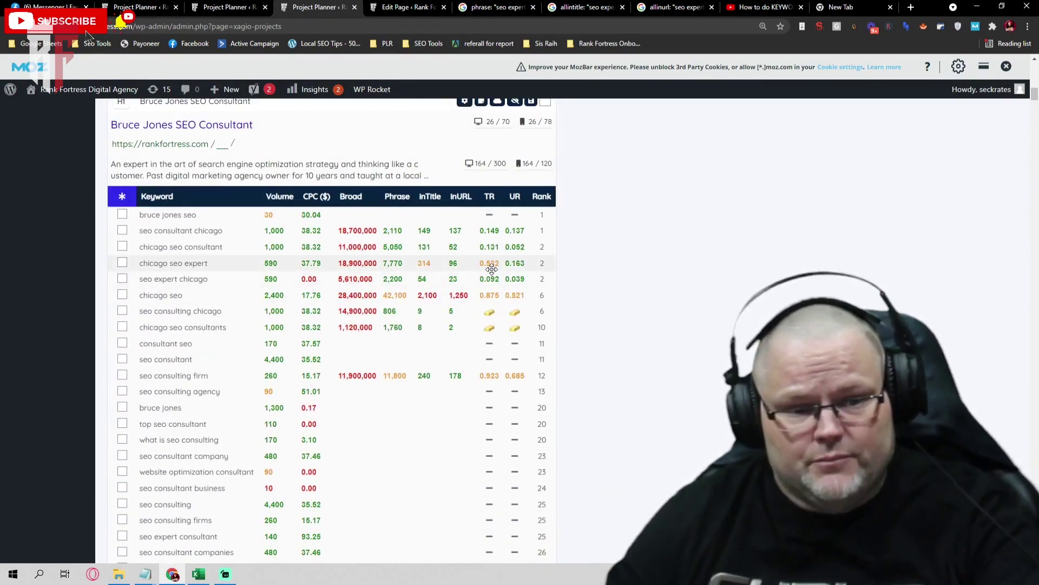
{"action": "scroll", "coordinate": [587, 343], "scroll_direction": "down", "scroll_amount": 7}
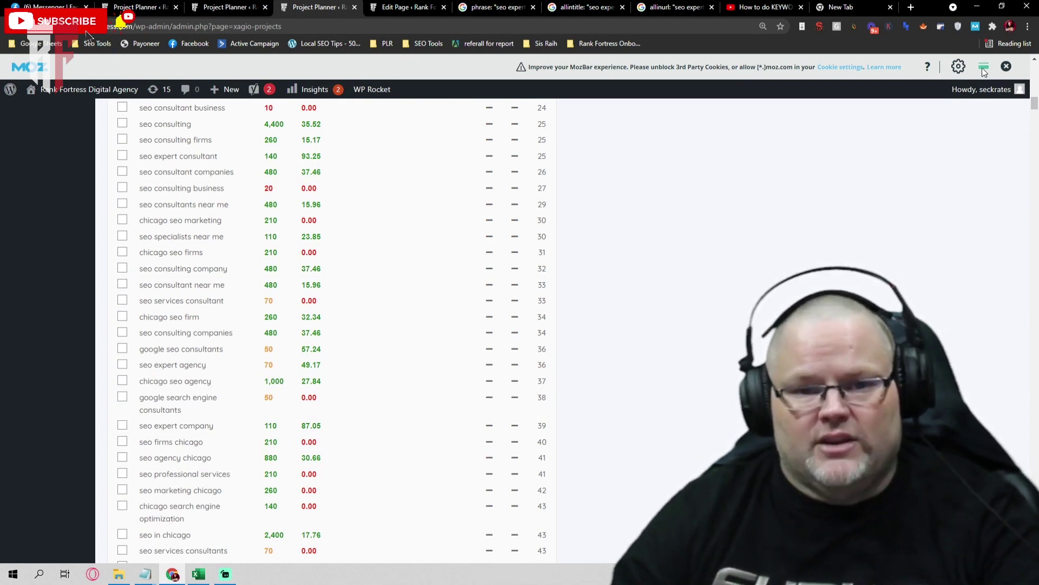
Step: Close the MozBar toolbar and scroll back to the top of the page
{"action": "left_click", "coordinate": [1007, 66]}
{"action": "mouse_move", "coordinate": [987, 89]}
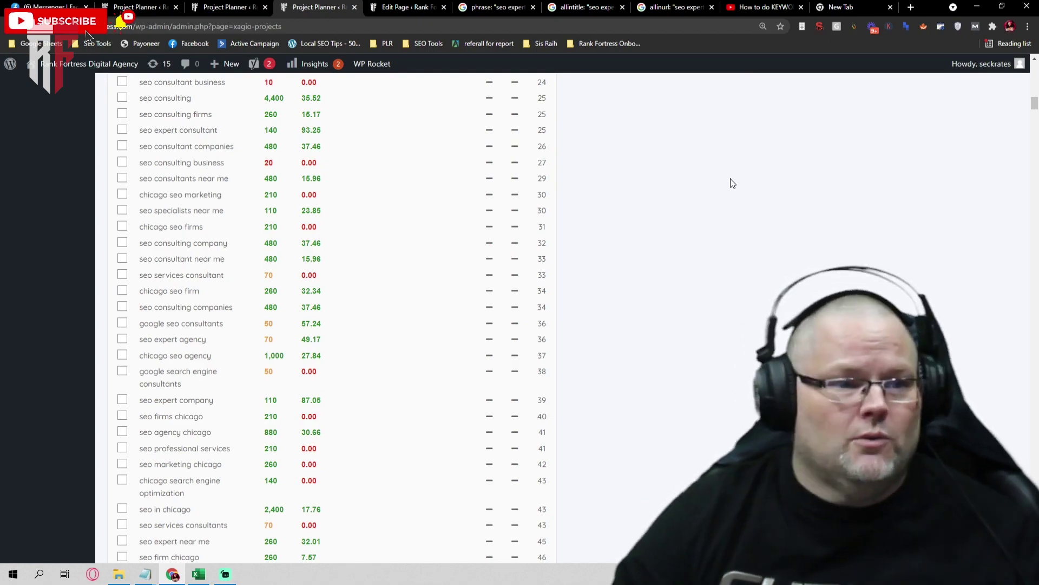
{"action": "scroll", "coordinate": [382, 300], "scroll_direction": "up", "scroll_amount": 10}
{"action": "scroll", "coordinate": [346, 240], "scroll_direction": "up", "scroll_amount": 10}
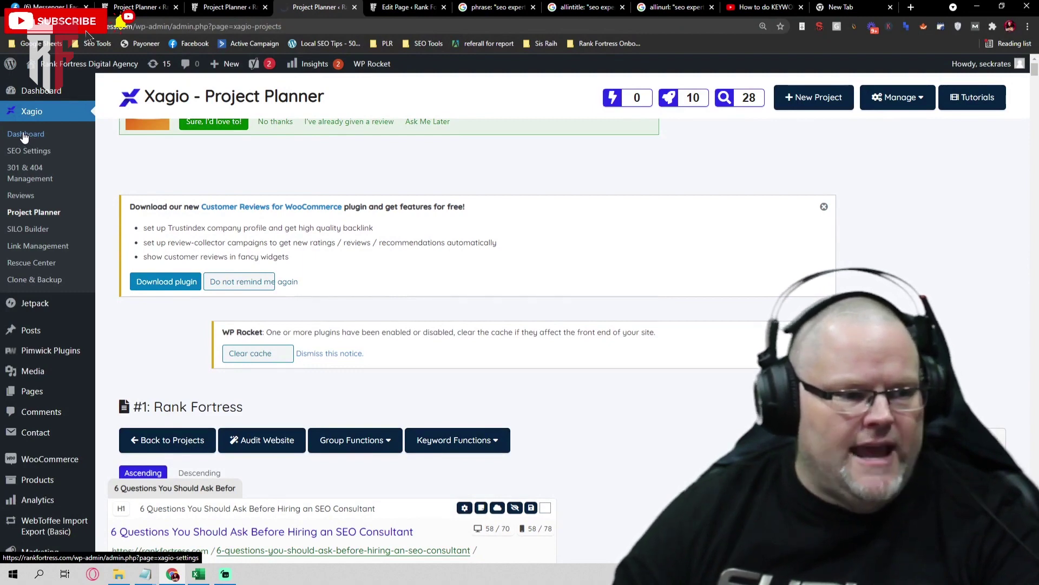
{"action": "left_click", "coordinate": [22, 137]}
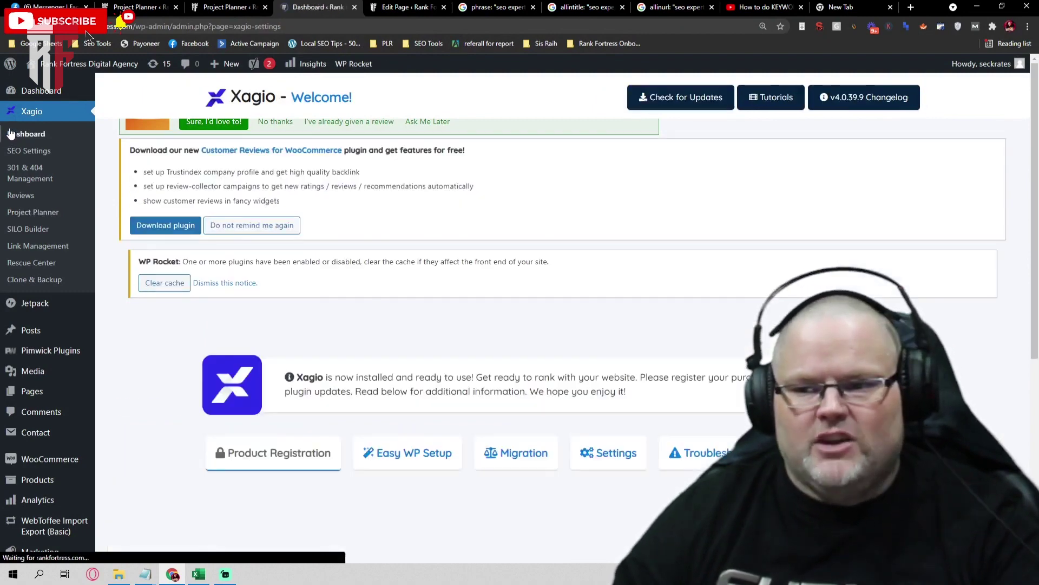